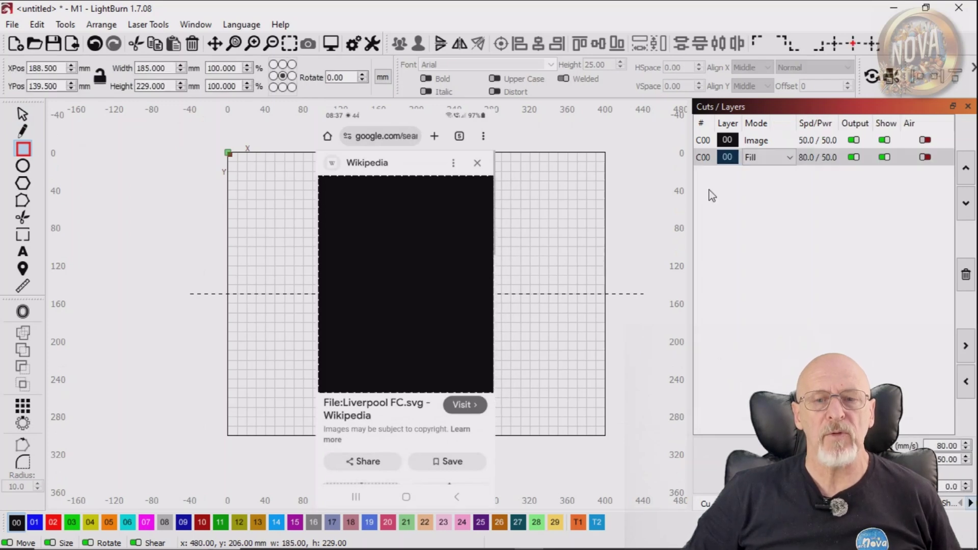
- Set the rectangle's layer mode to Line and crop the phone screenshot to the rectangle around the crest
left_click(787, 157)
left_click(754, 176)
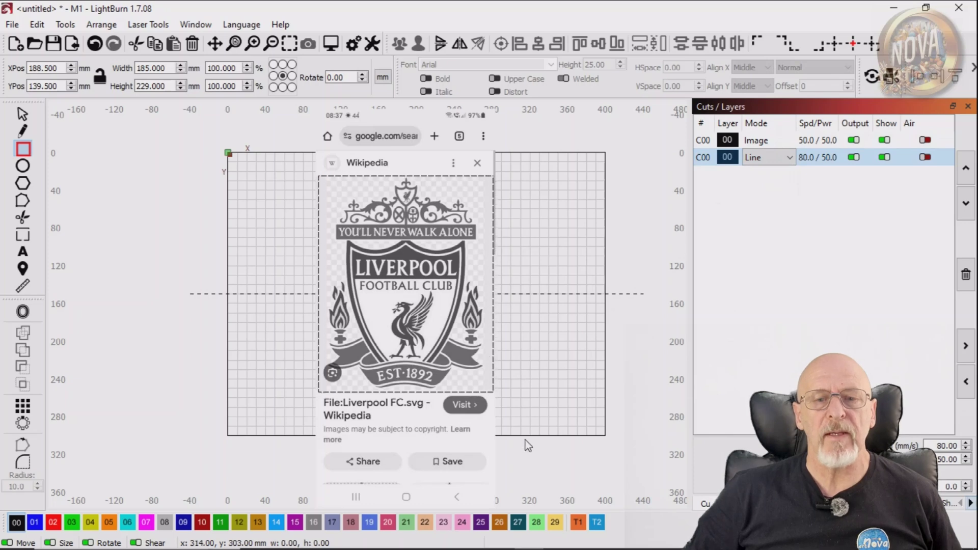
left_click(23, 114)
left_click(322, 280)
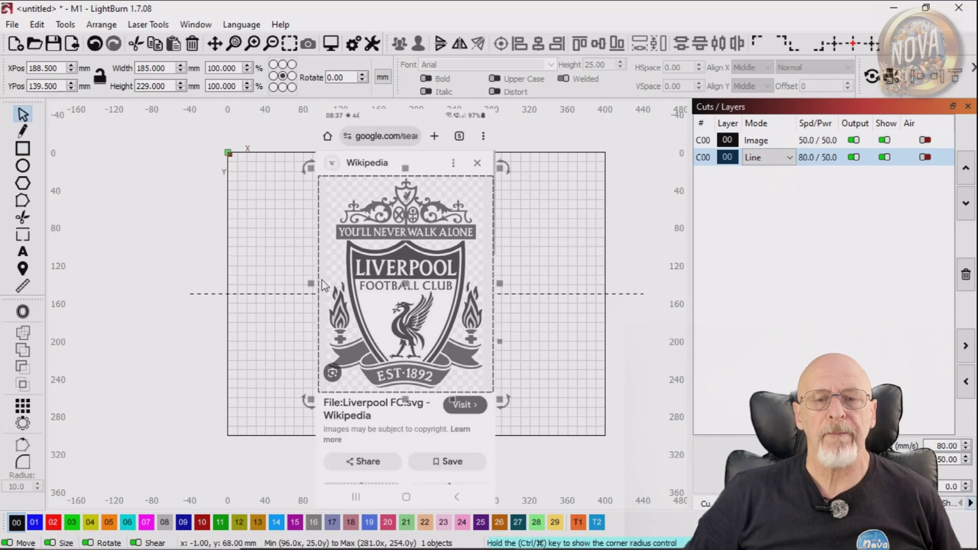
left_click(409, 425)
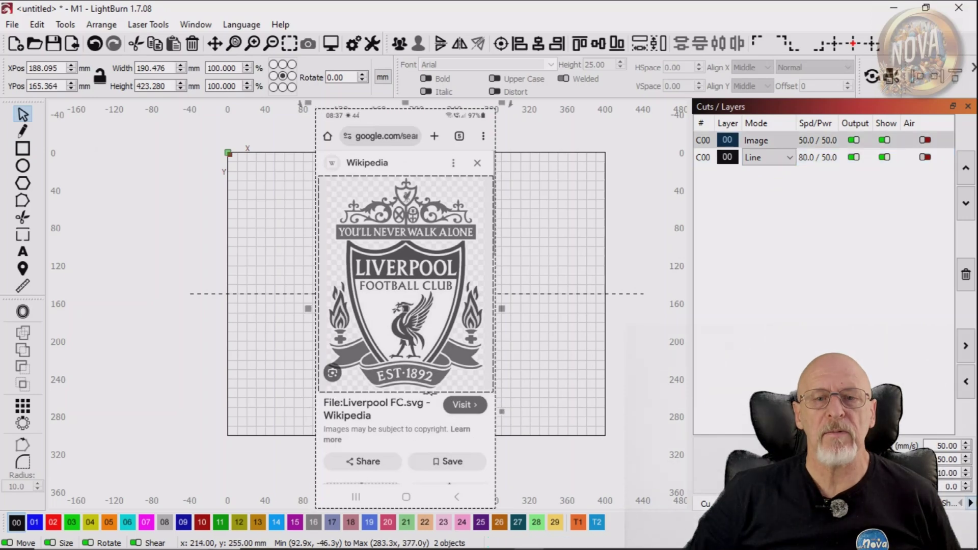
key("ctrl+a")
left_click(67, 25)
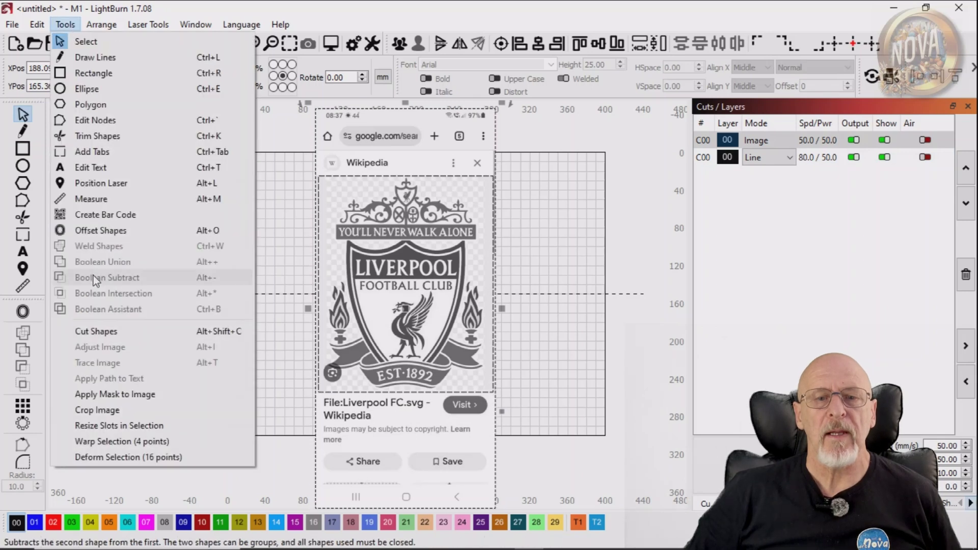
left_click(118, 412)
left_click(554, 329)
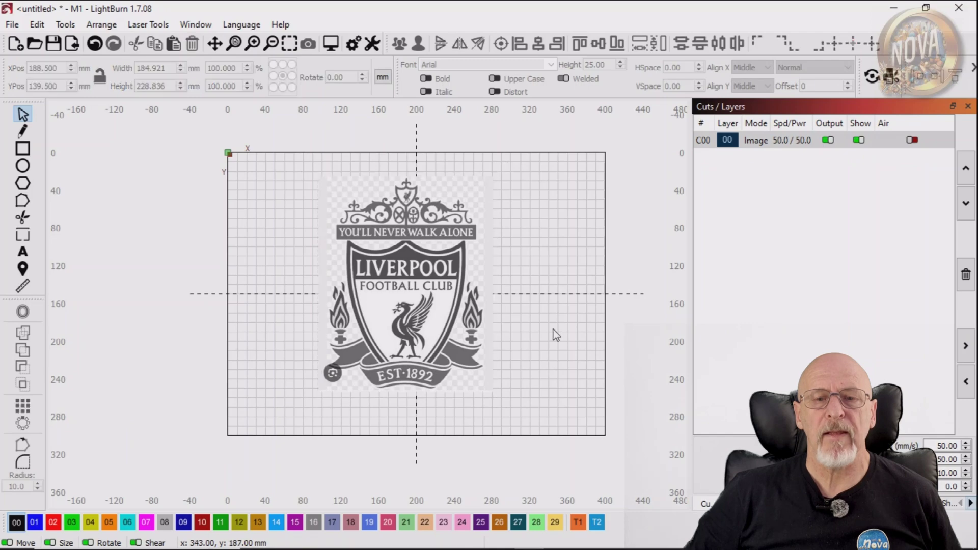
- Start tracing the cropped crest image and fade the image behind the trace lines
left_click(431, 325)
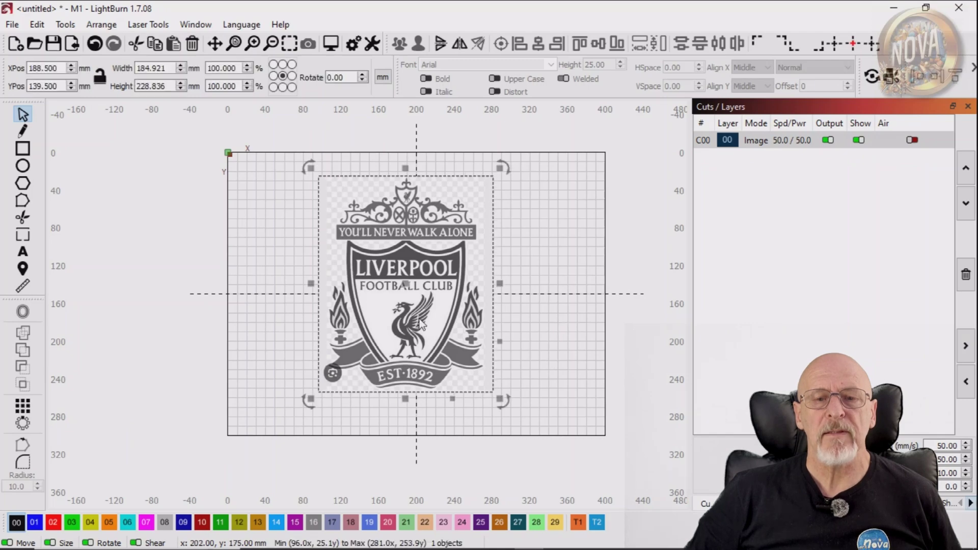
right_click(419, 319)
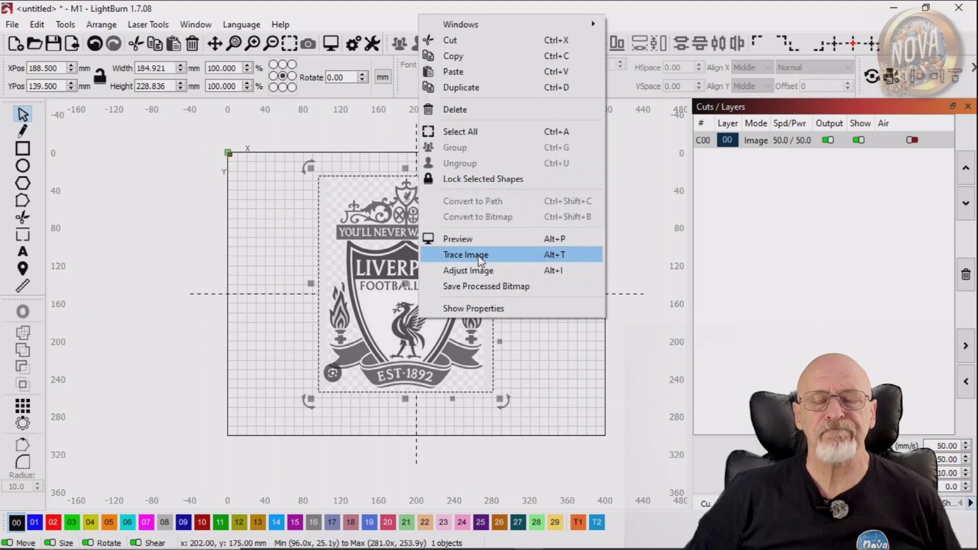
left_click(481, 254)
scroll(548, 347, "up", 6)
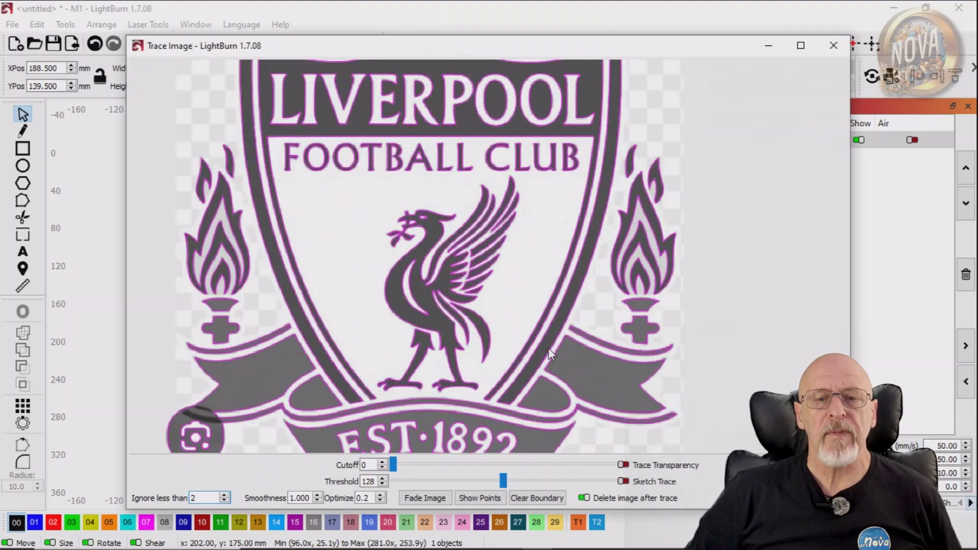
scroll(443, 239, "down", 6)
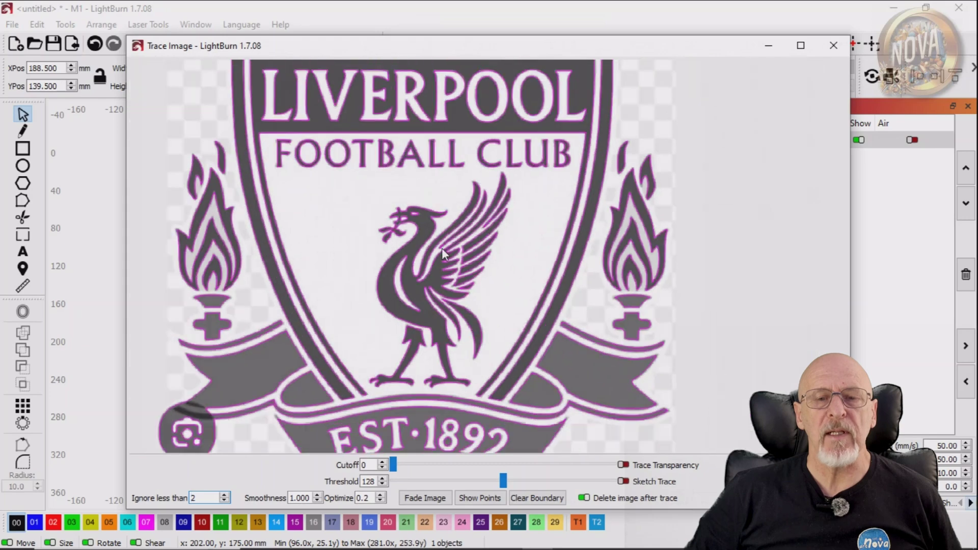
left_click(428, 499)
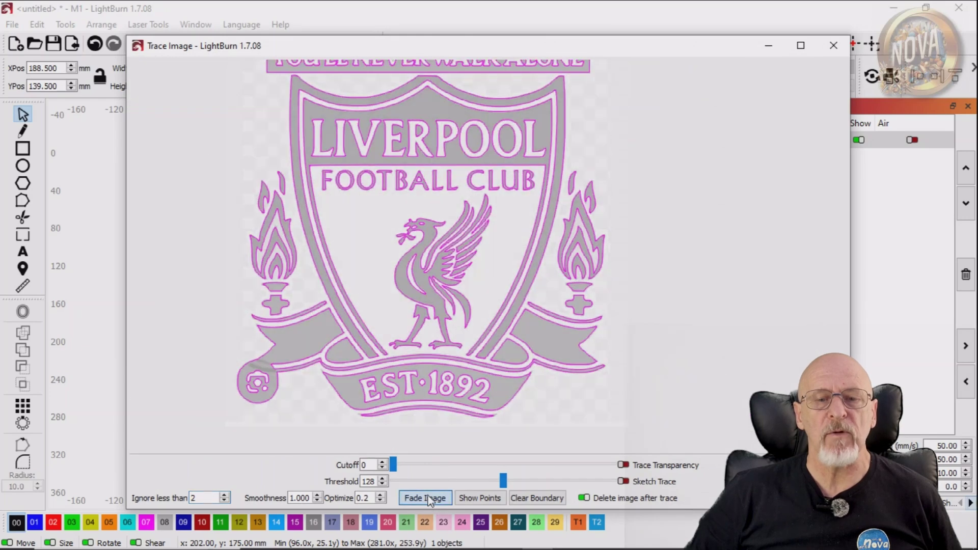
- Set the trace threshold to 171 so the fine details at the crest's top are picked up
scroll(461, 184, "up", 5)
scroll(461, 184, "down", 4)
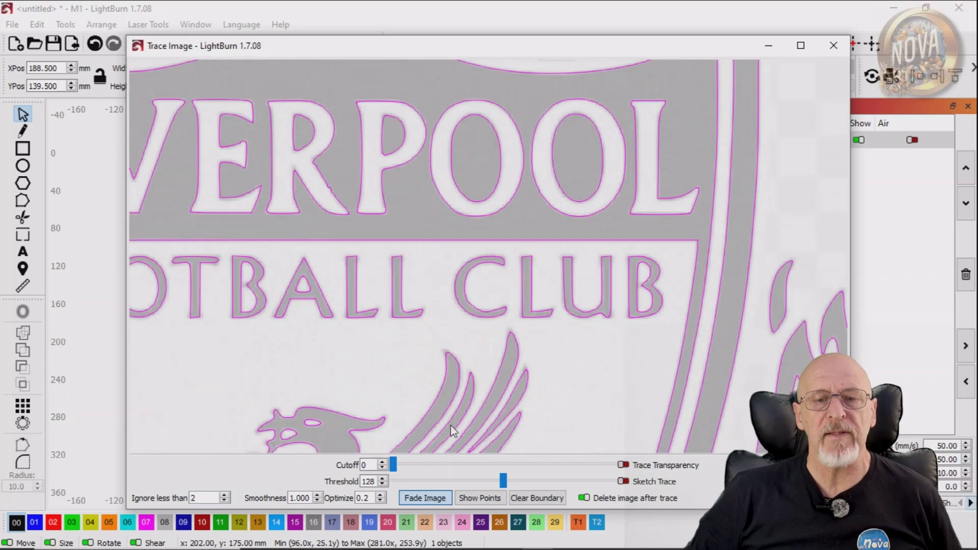
scroll(462, 185, "up", 5)
scroll(488, 255, "up", 2)
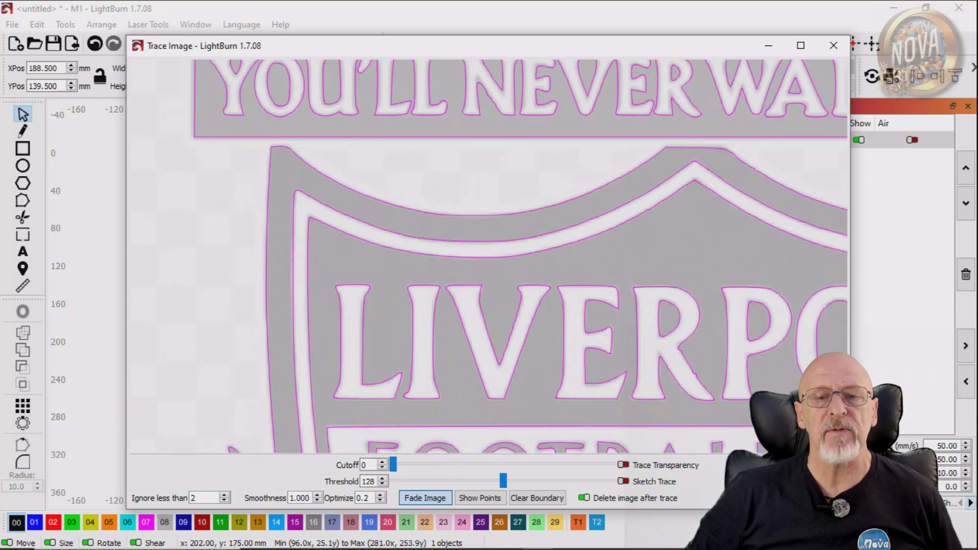
left_click_drag(617, 195, 438, 504)
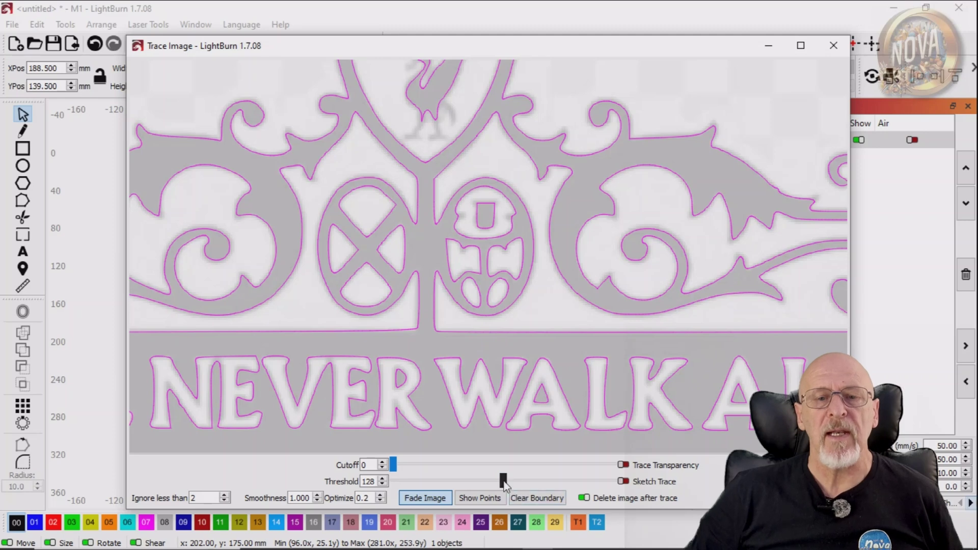
mouse_move(502, 480)
left_mouse_down()
mouse_move(565, 490)
mouse_move(531, 483)
mouse_move(540, 482)
left_mouse_up()
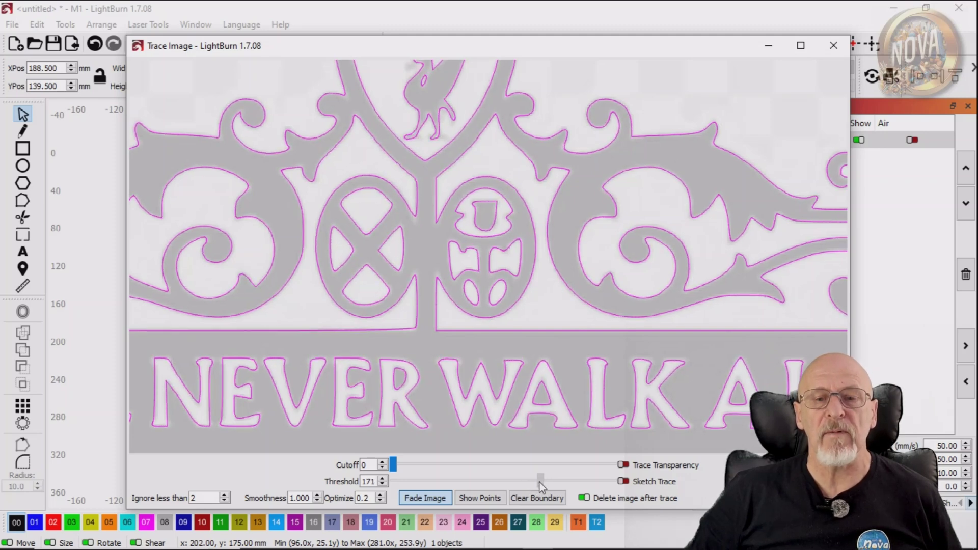
- Examine the trace lines across the whole crest, from the banner and shield to the bird, ribbons and lens icon
scroll(454, 324, "down", 5)
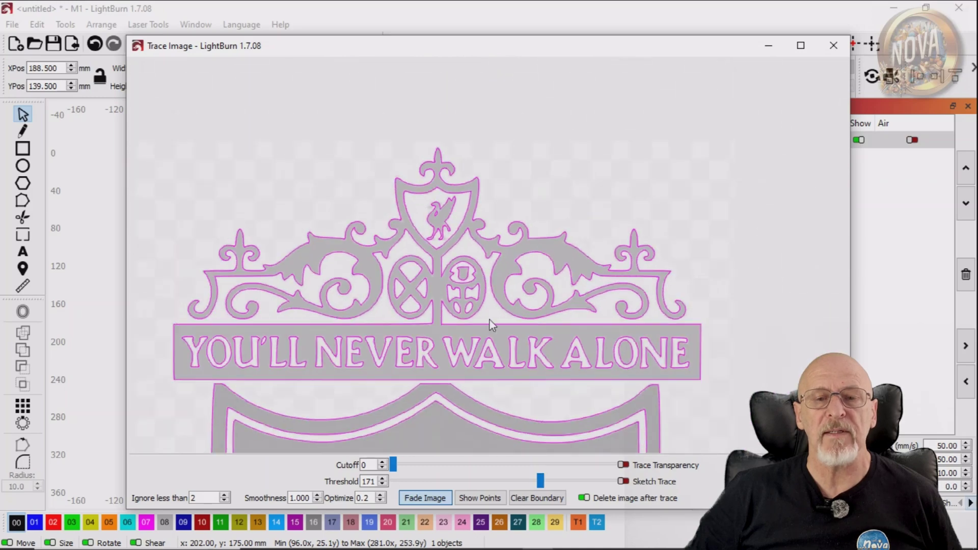
scroll(490, 320, "down", 10)
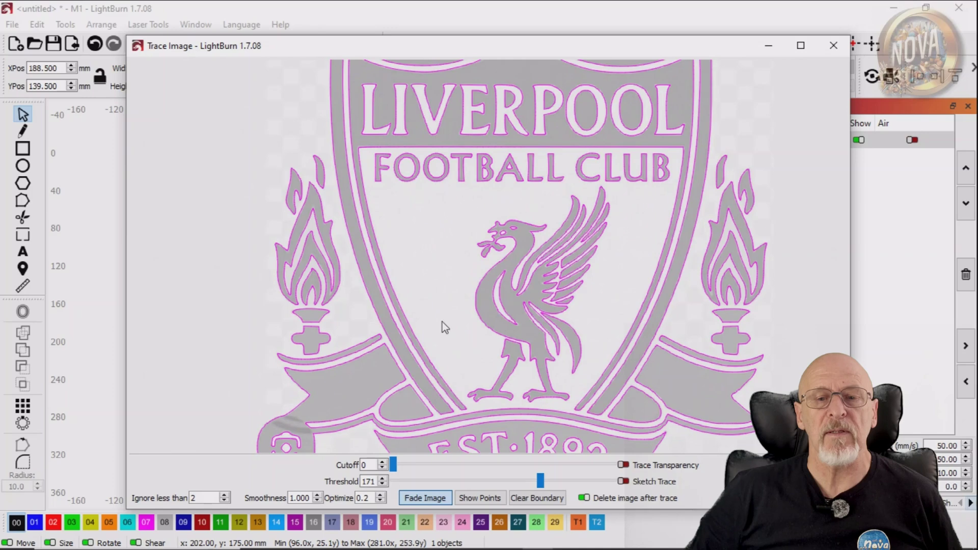
scroll(443, 326, "down", 5)
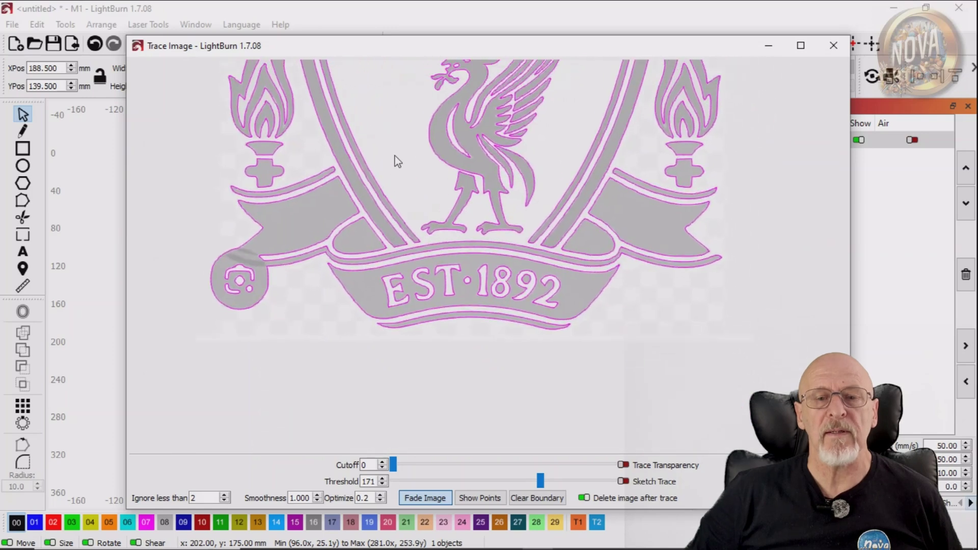
scroll(247, 288, "up", 5)
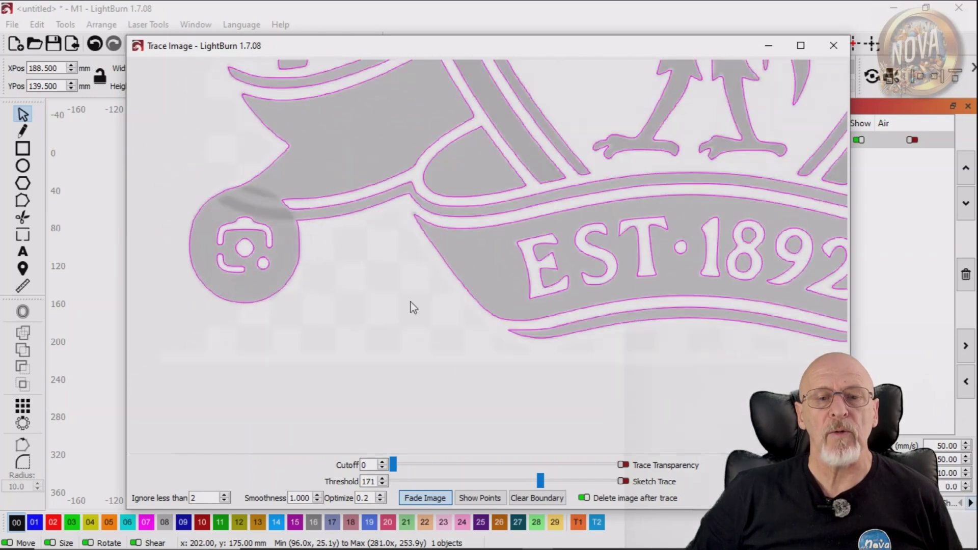
scroll(413, 306, "down", 3)
scroll(407, 316, "up", 6)
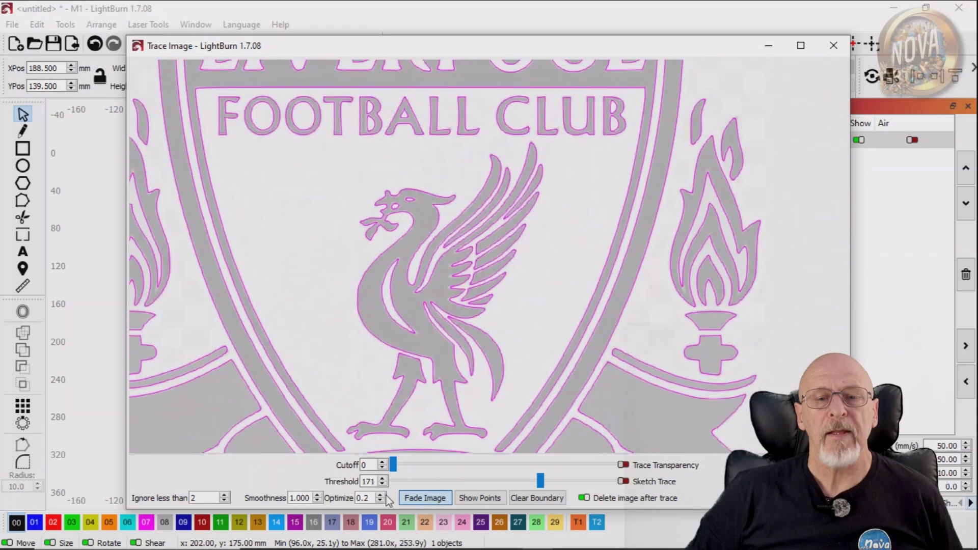
scroll(408, 316, "down", 3)
scroll(489, 316, "up", 3)
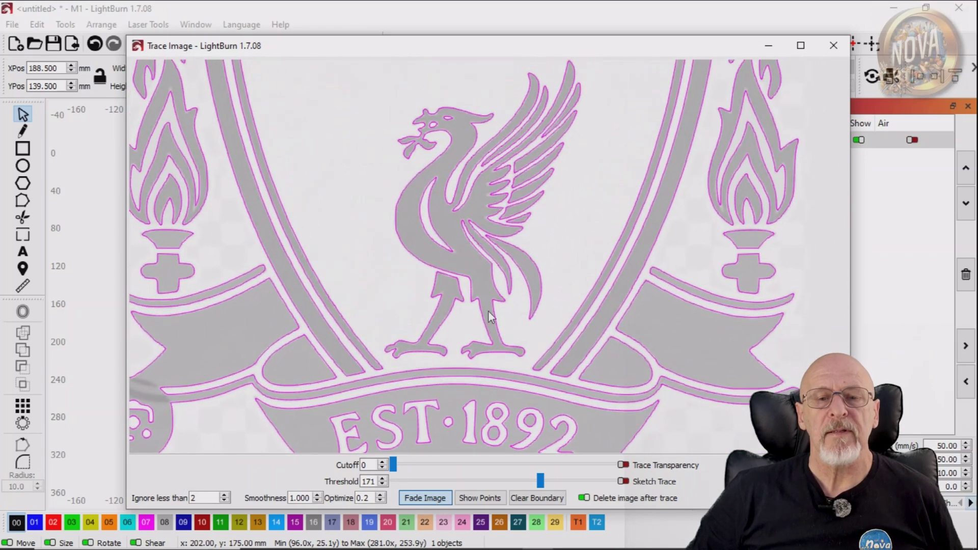
scroll(489, 316, "down", 5)
scroll(449, 393, "down", 2)
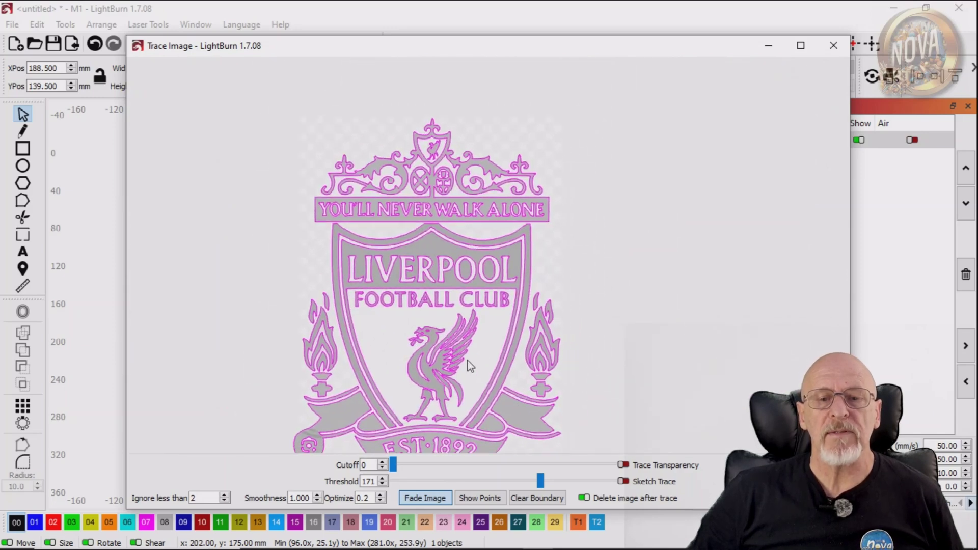
- Trace the crest with the original image kept, and move the traced vectors beside it to about X -12, Y 140 mm
left_click(584, 499)
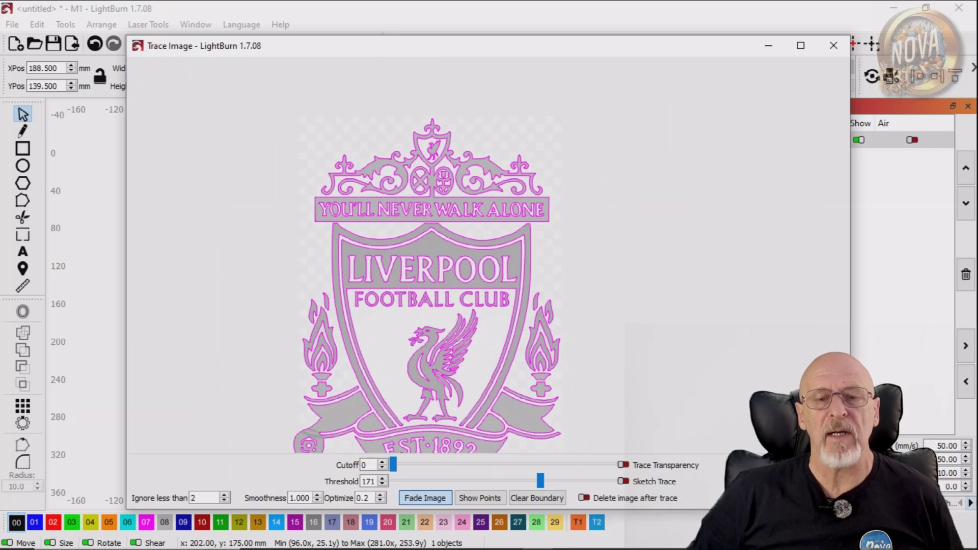
key("Return")
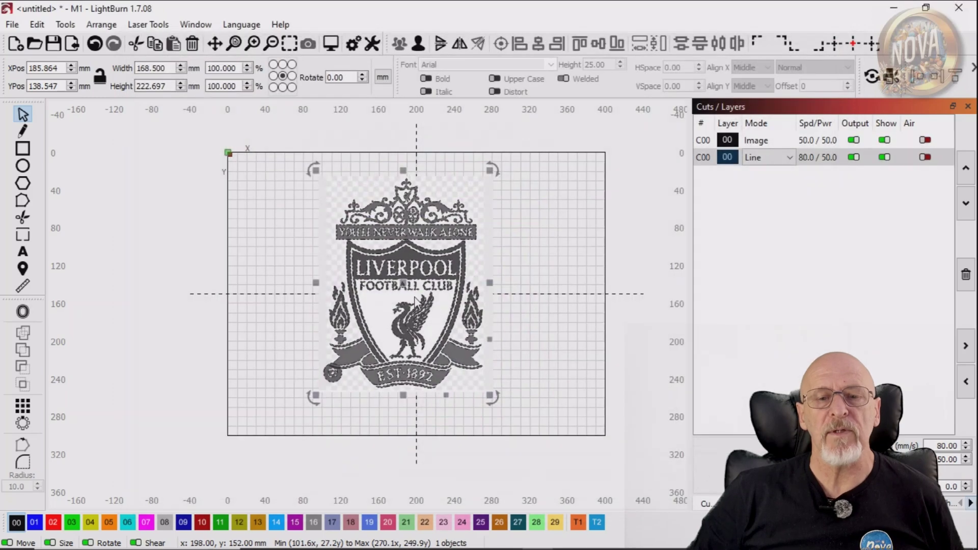
left_click_drag(407, 283, 218, 292)
- Set the traced crest's layer mode to Fill and inspect the filled lettering and ornaments
left_click(775, 158)
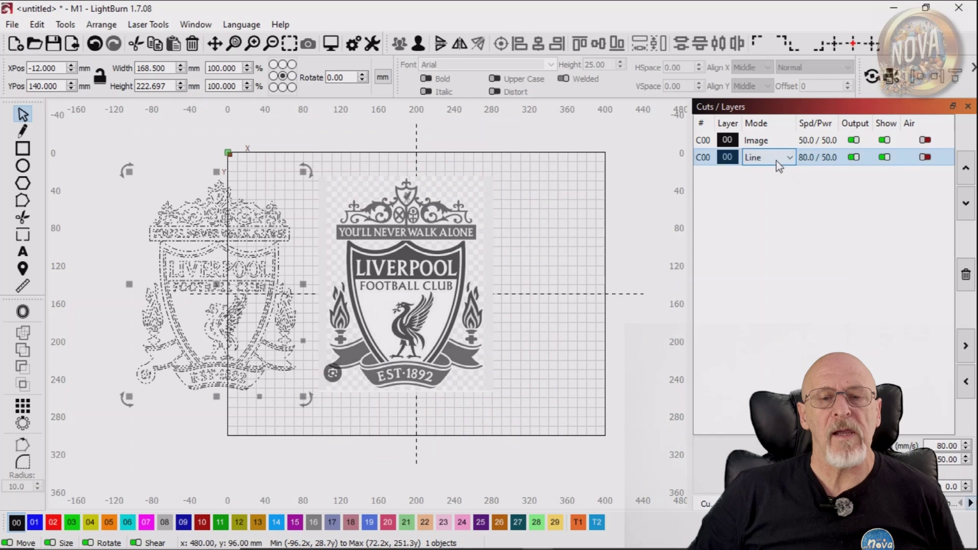
left_click(760, 182)
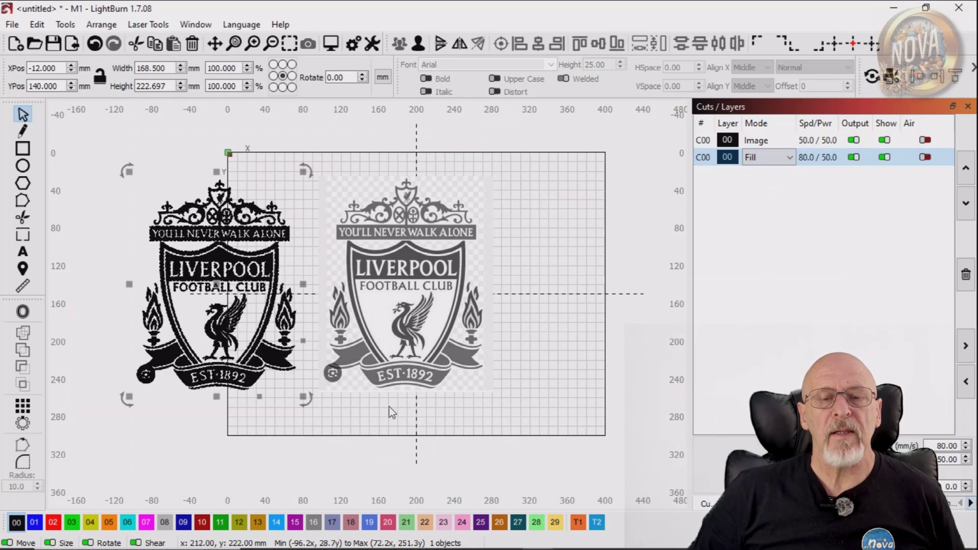
left_click(273, 446)
scroll(207, 251, "up", 5)
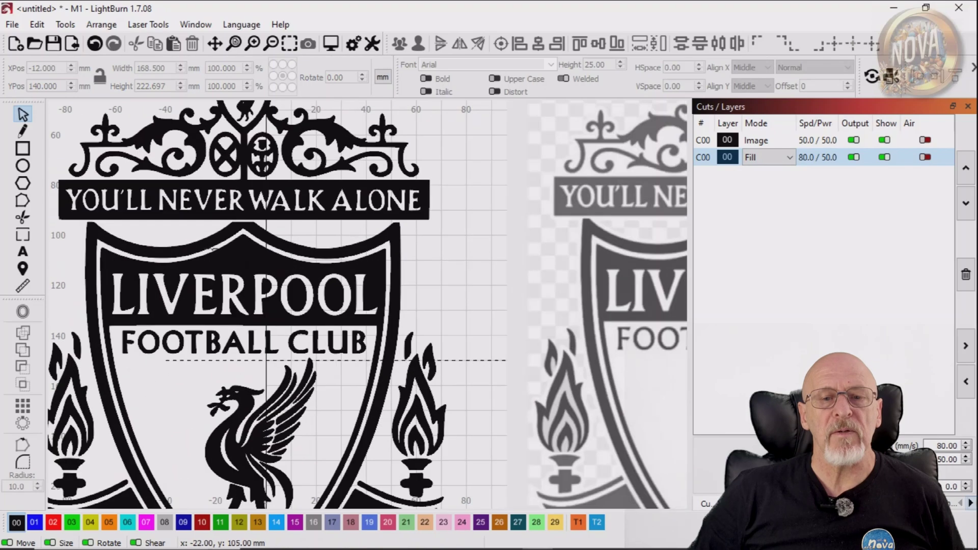
scroll(234, 168, "up", 2)
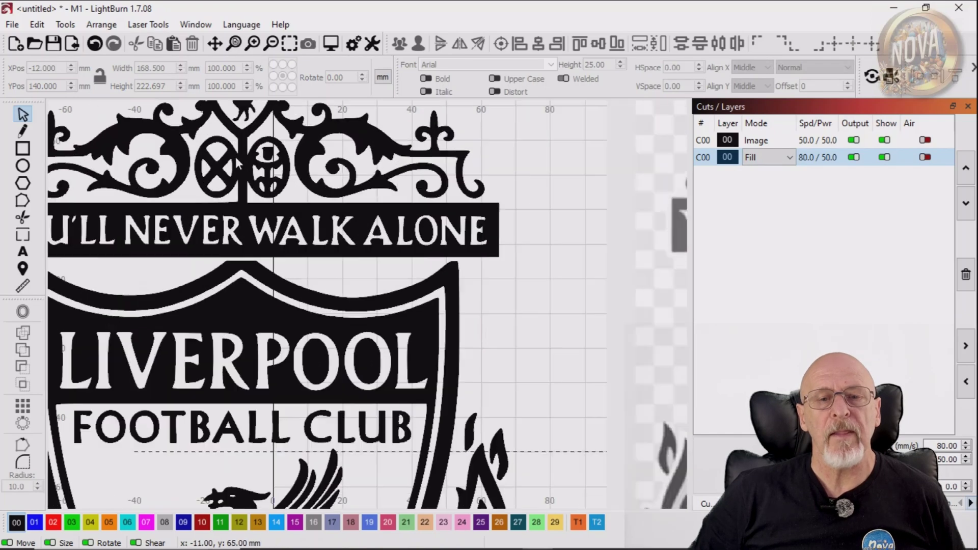
scroll(235, 188, "down", 5)
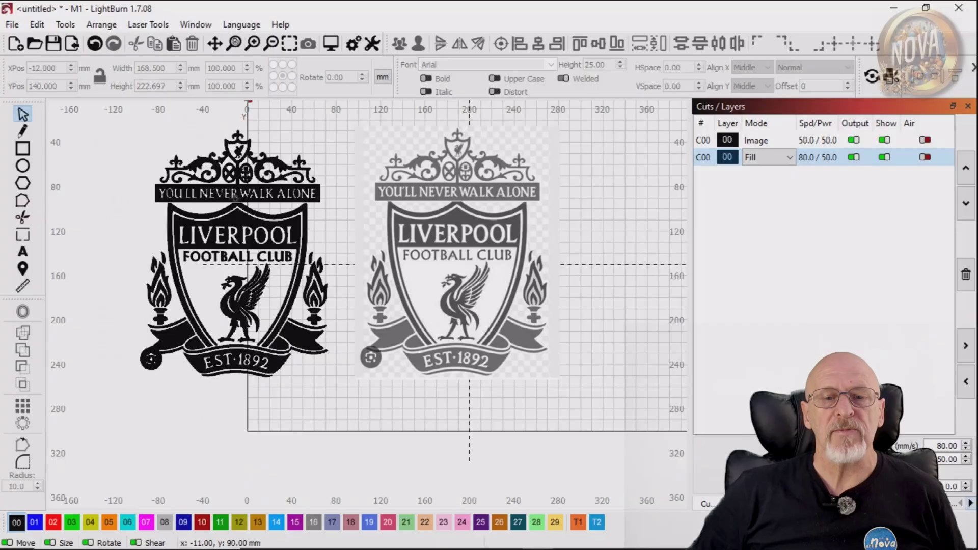
scroll(235, 197, "down", 2)
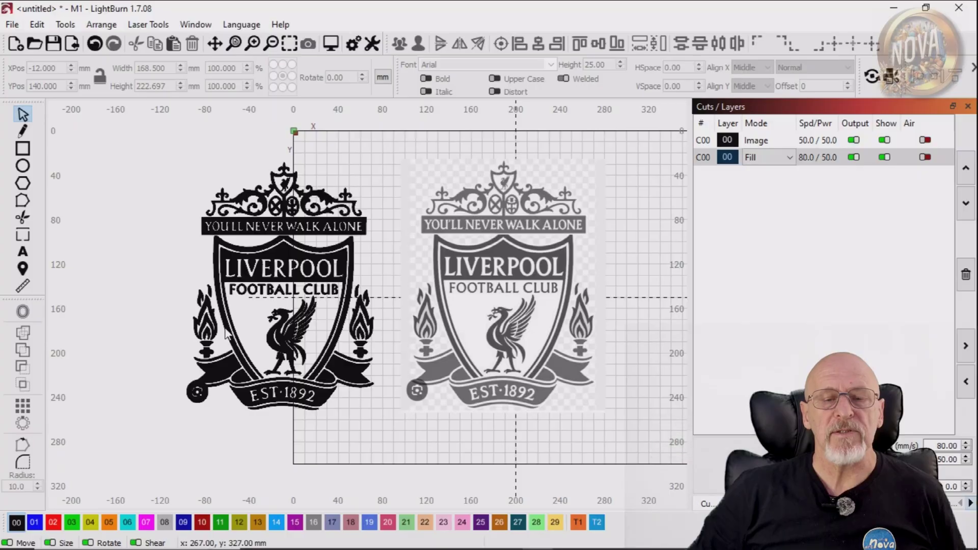
- Set the traced crest's layer mode to Line and ungroup it into separate shapes
left_click(262, 275)
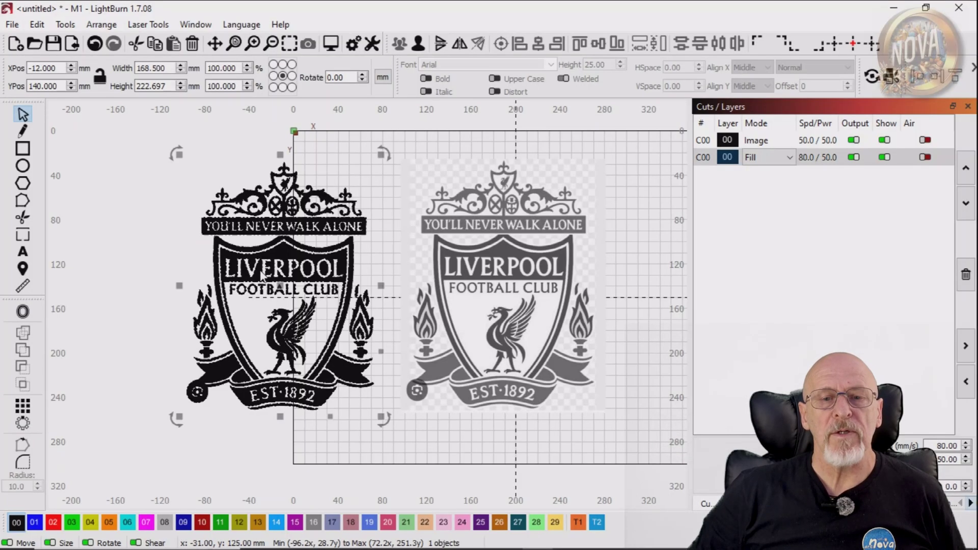
left_click(786, 160)
left_click(754, 168)
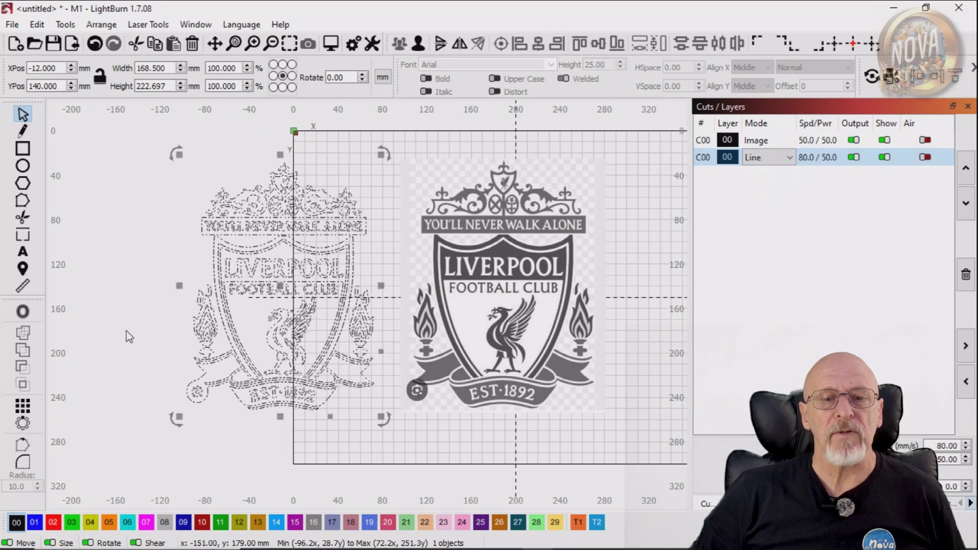
right_click(260, 286)
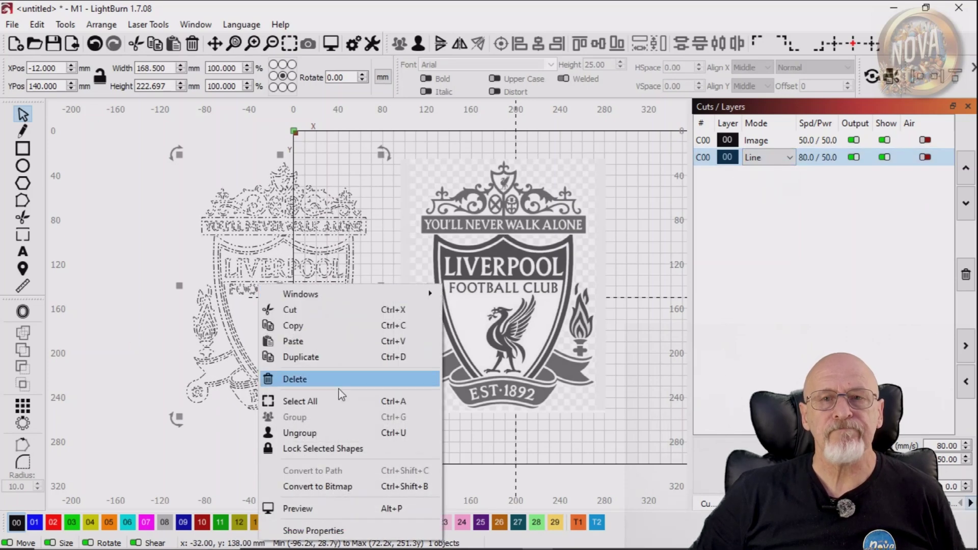
left_click(319, 433)
left_click(150, 332)
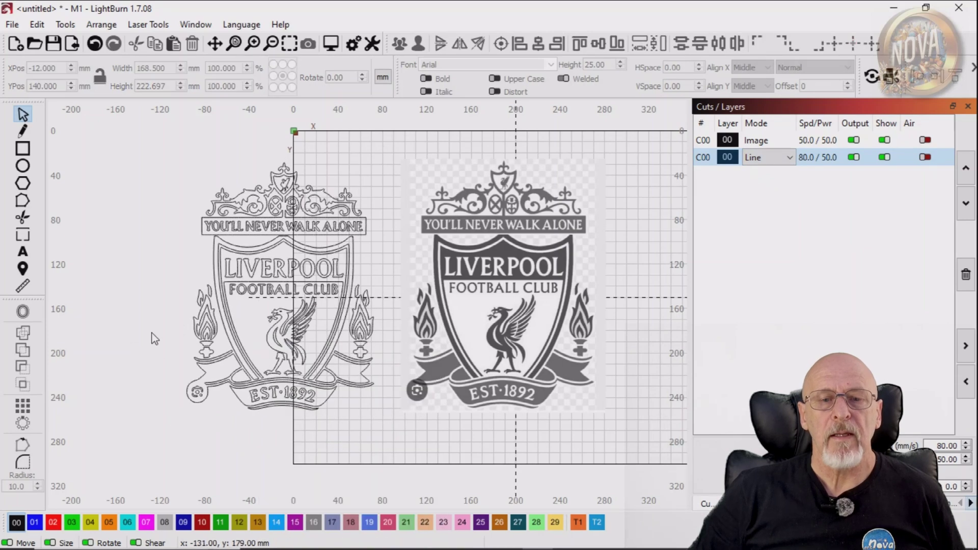
- Duplicate the right ribbon tail shape, mirror the copy horizontally and place it left of the crest at X -124, Y 179 mm
scroll(245, 433, "up", 2)
left_click(434, 348)
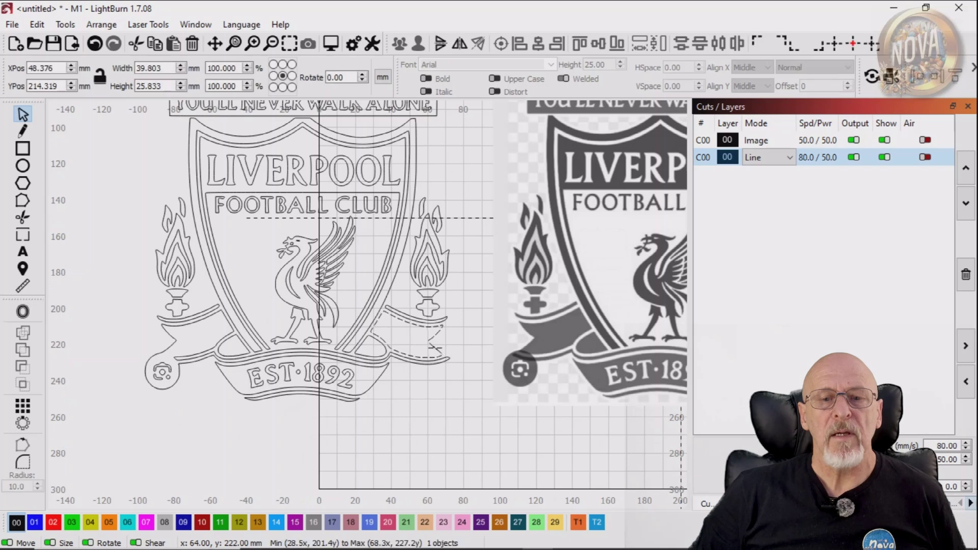
right_click(435, 349)
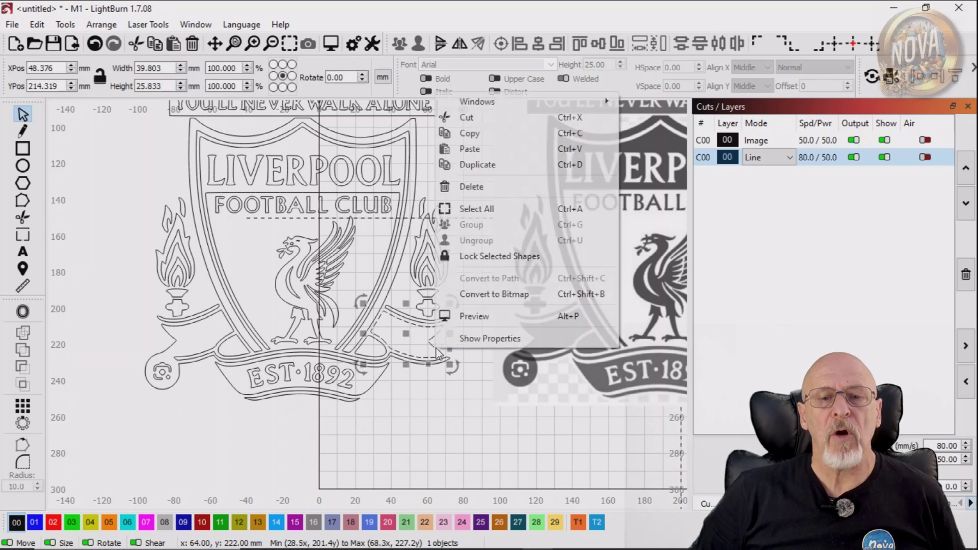
left_click(503, 166)
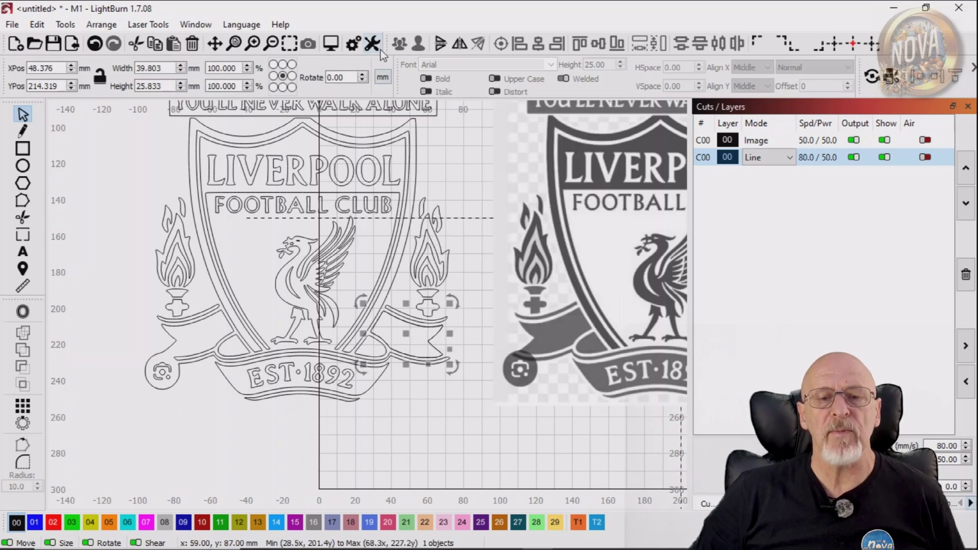
left_click(459, 47)
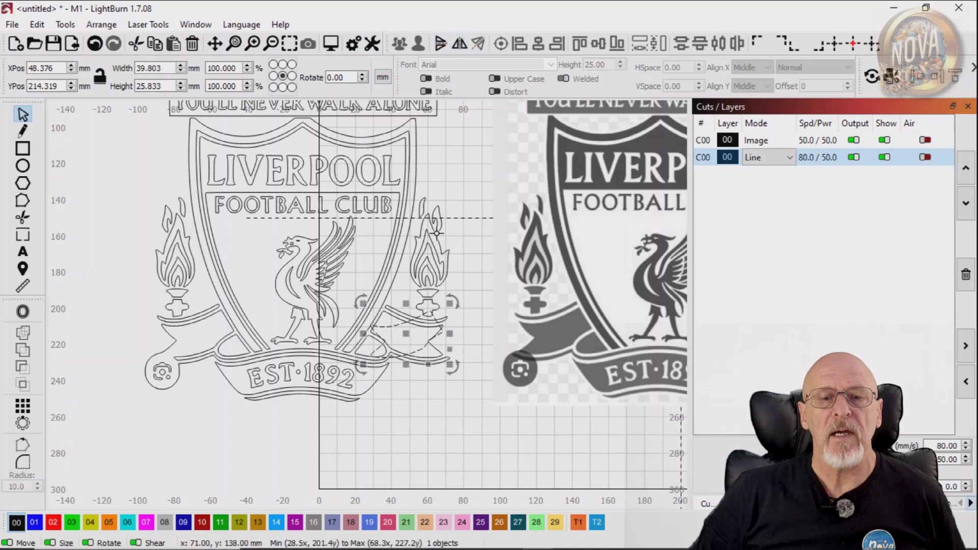
left_click_drag(408, 336, 91, 265)
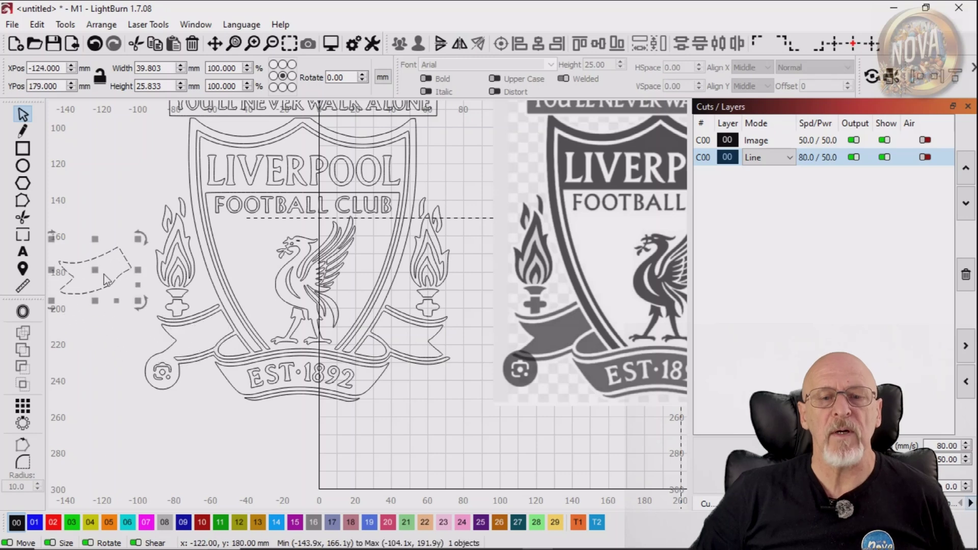
- Draw a rectangle about 86 by 22 mm from the crest's middle over the right half of the lower ribbon outline
left_click(439, 364)
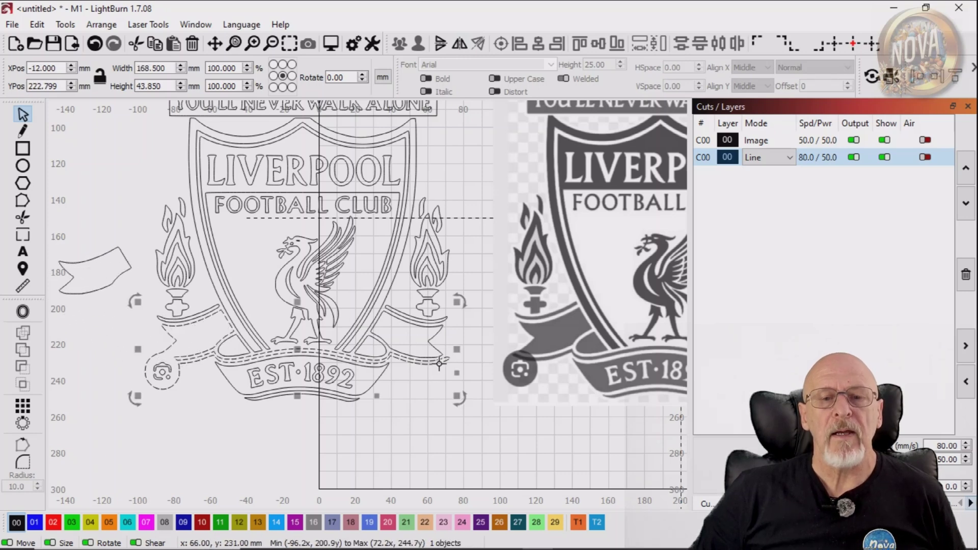
left_click(365, 430)
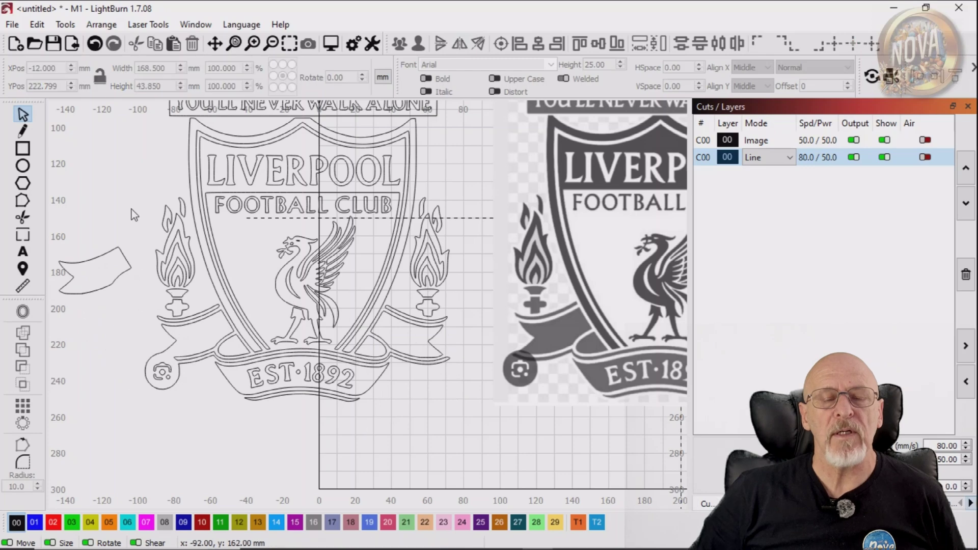
left_click(23, 148)
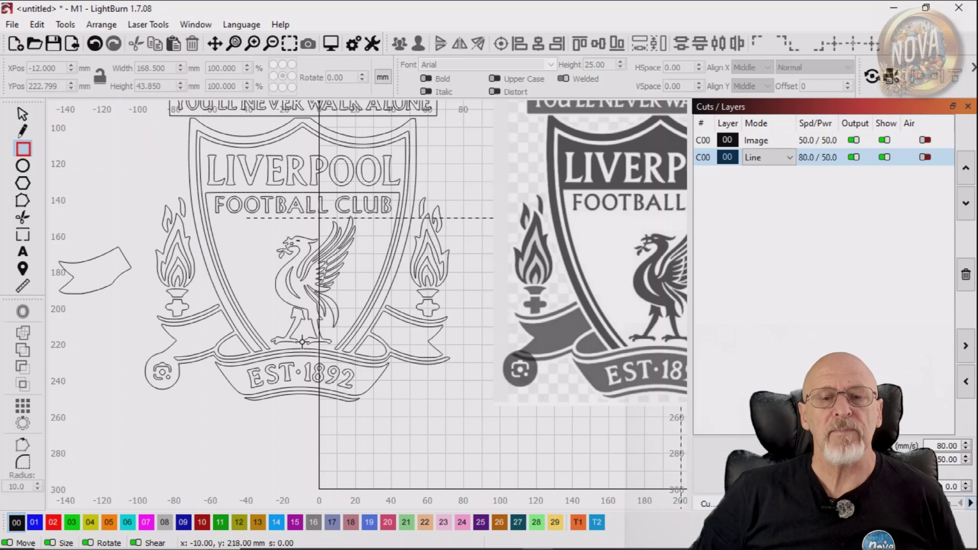
mouse_move(302, 342)
left_mouse_down()
mouse_move(307, 353)
mouse_move(376, 380)
mouse_move(462, 383)
left_mouse_up()
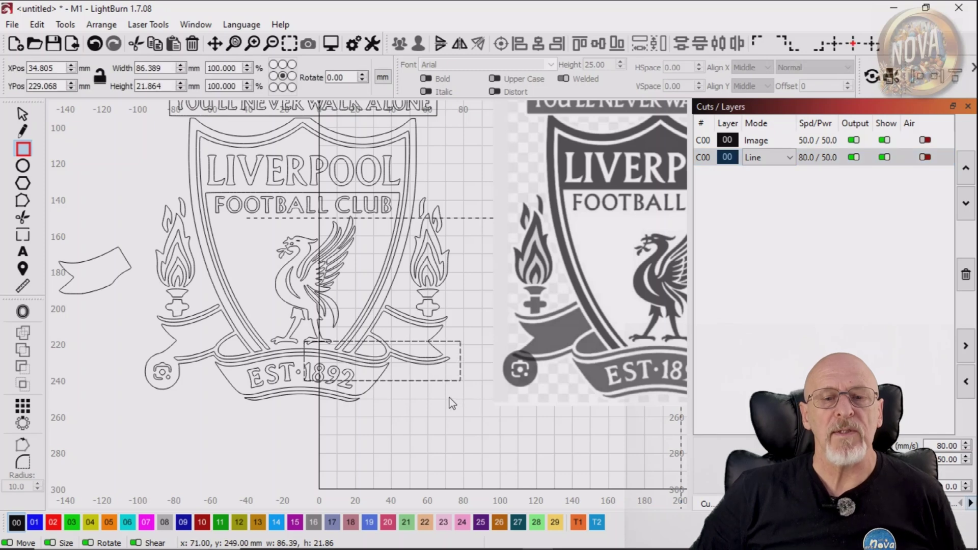
left_click(23, 115)
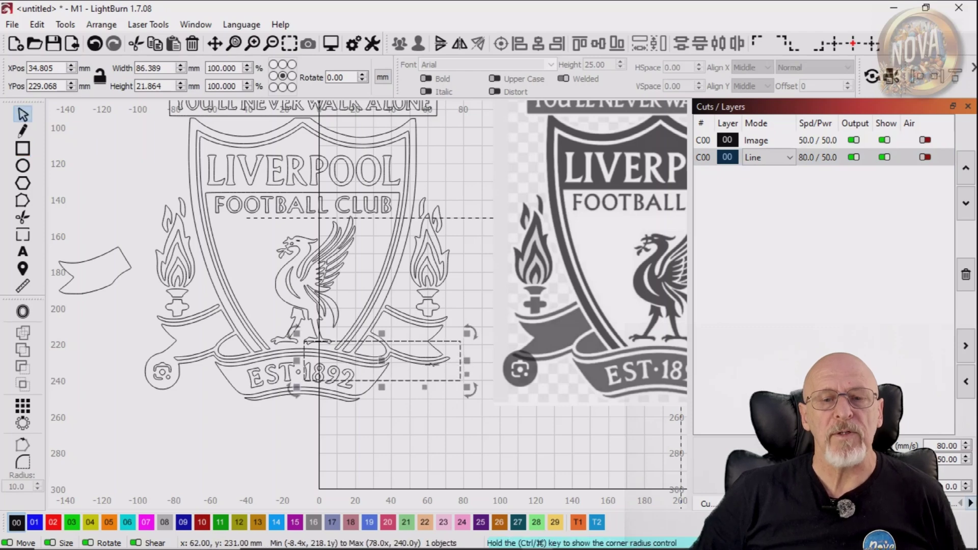
- Cut the lower ribbon outline with the rectangle using Cut Shapes, splitting it at the crest's middle
left_click(430, 365)
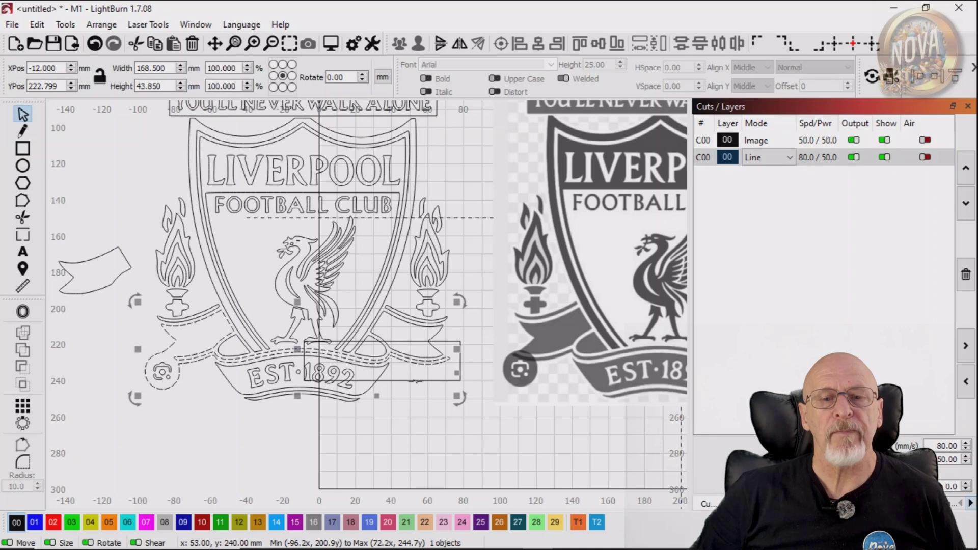
left_click(417, 381, "shift")
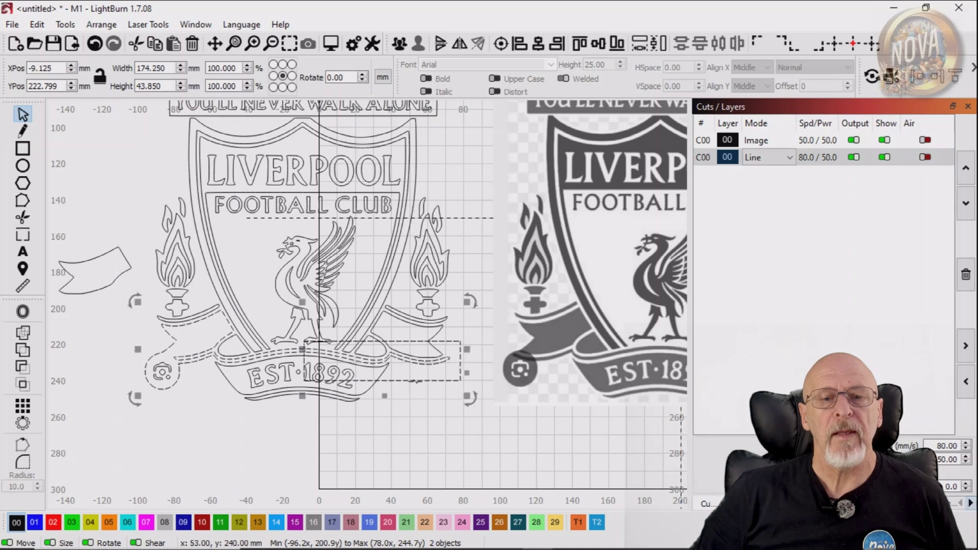
left_click(70, 26)
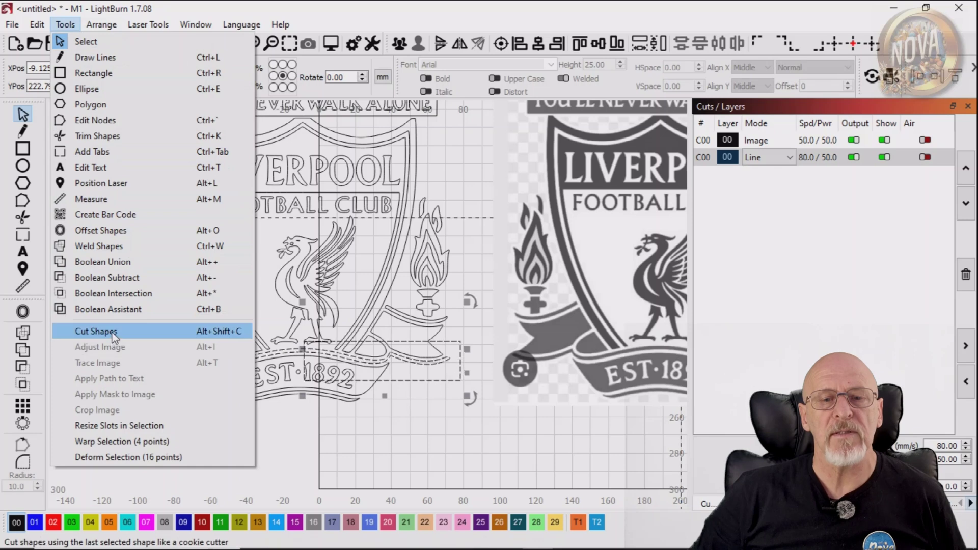
left_click(96, 332)
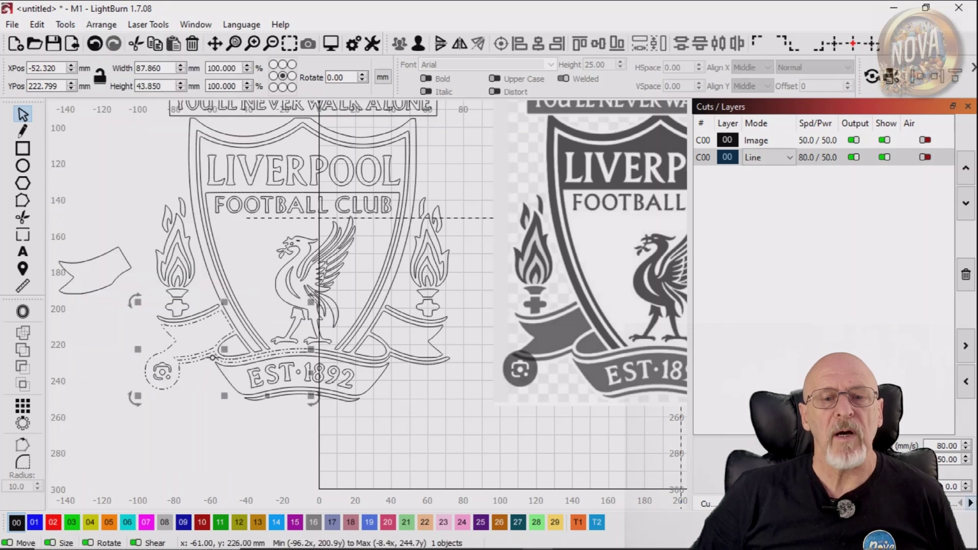
- Delete the cut-off left part of the ribbon outline and the leftover lens icon shapes
left_click_drag(213, 358, 159, 448)
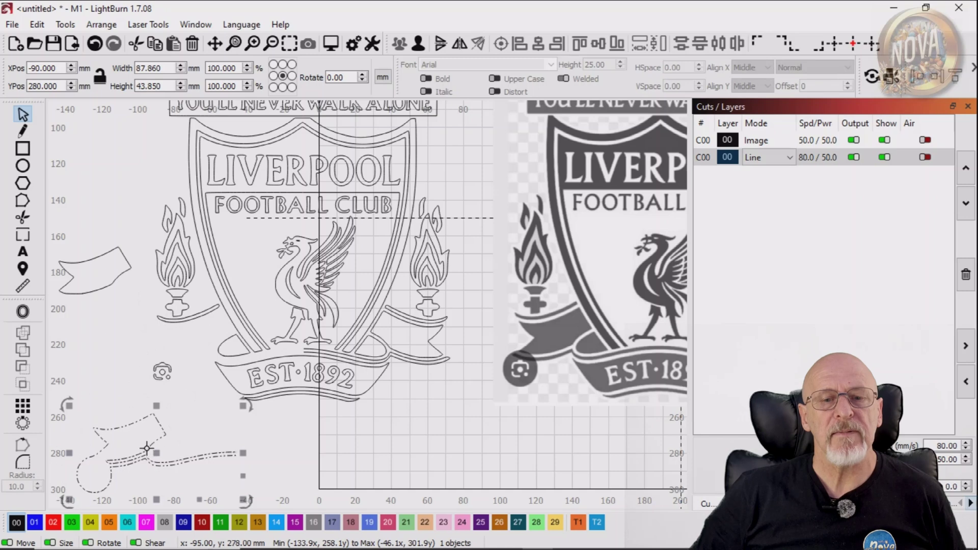
key("Delete")
left_click_drag(137, 350, 190, 405)
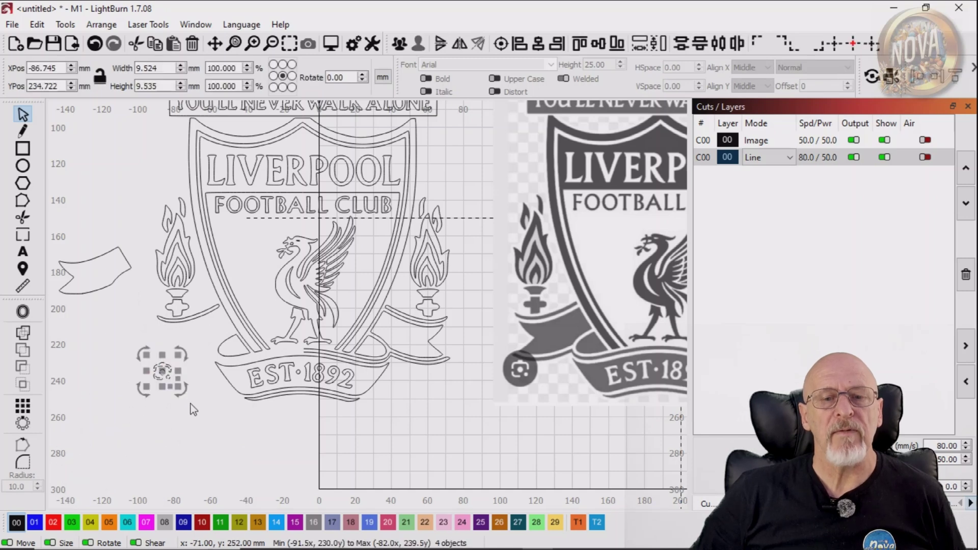
key("Delete")
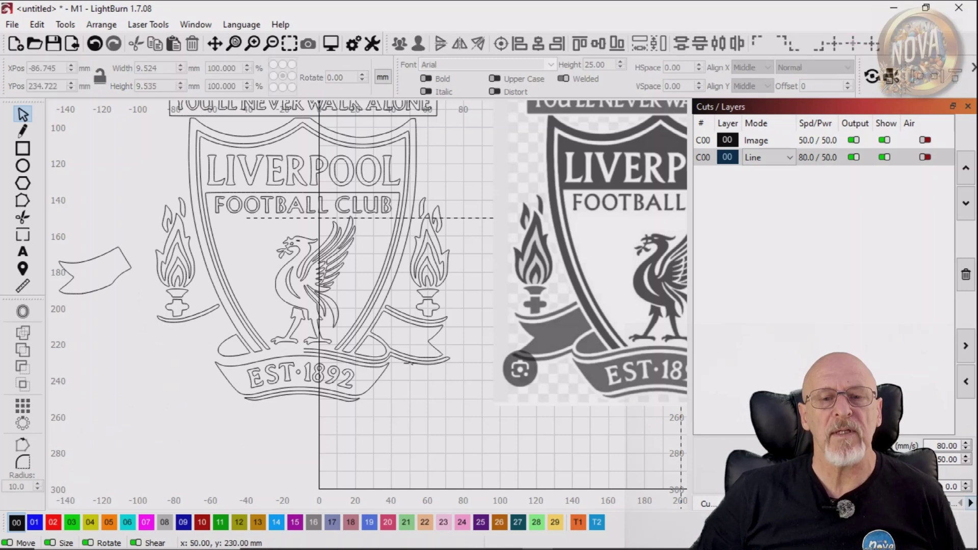
- Duplicate the remaining right half of the ribbon outline and mirror the copy horizontally
left_click(409, 363)
right_click(417, 363)
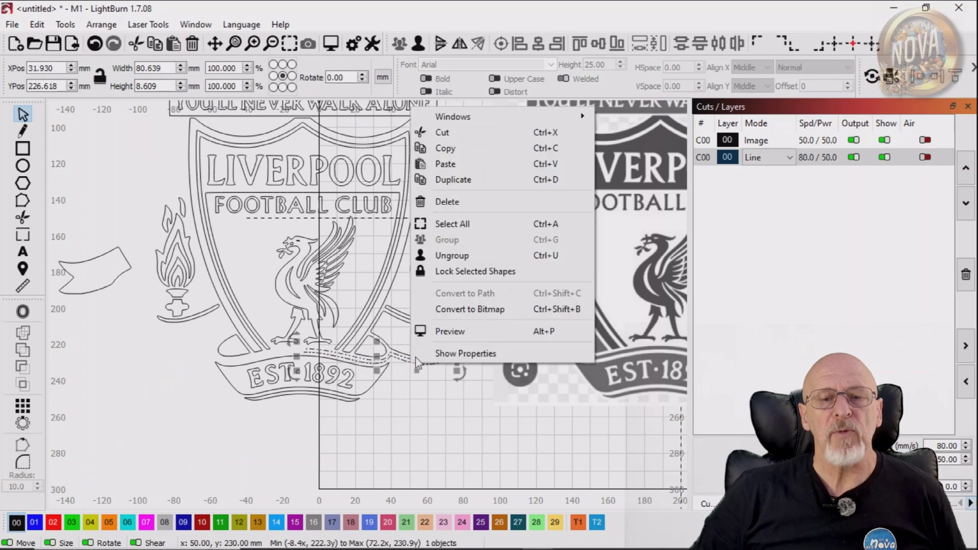
left_click(464, 181)
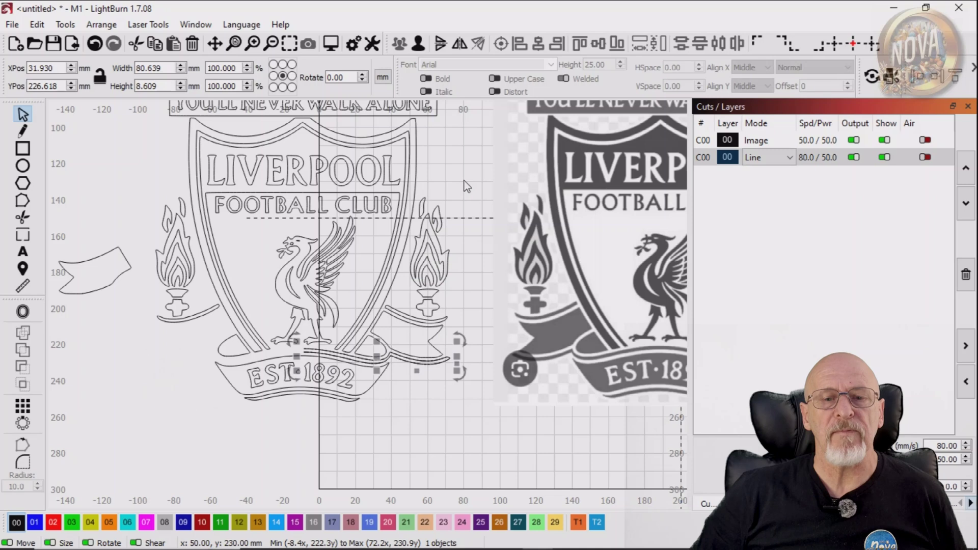
left_click(451, 48)
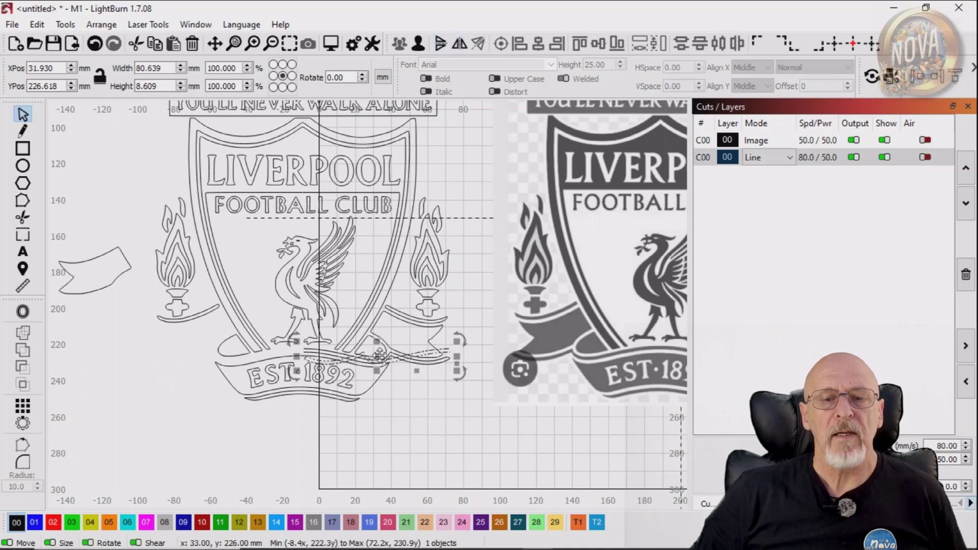
- Move the mirrored ribbon half straight left to about X -50 mm and check how it meets the right half above EST 1892
key("Left")
key("Left")
key("Left")
key("Left")
key("Left")
key("Left")
key("Left")
key("Left")
key("Left")
key("Left")
key("Left")
key("Left")
key("Left")
key("Left")
key("Left")
key("Left")
key("Left")
key("Left")
key("Left")
key("Left")
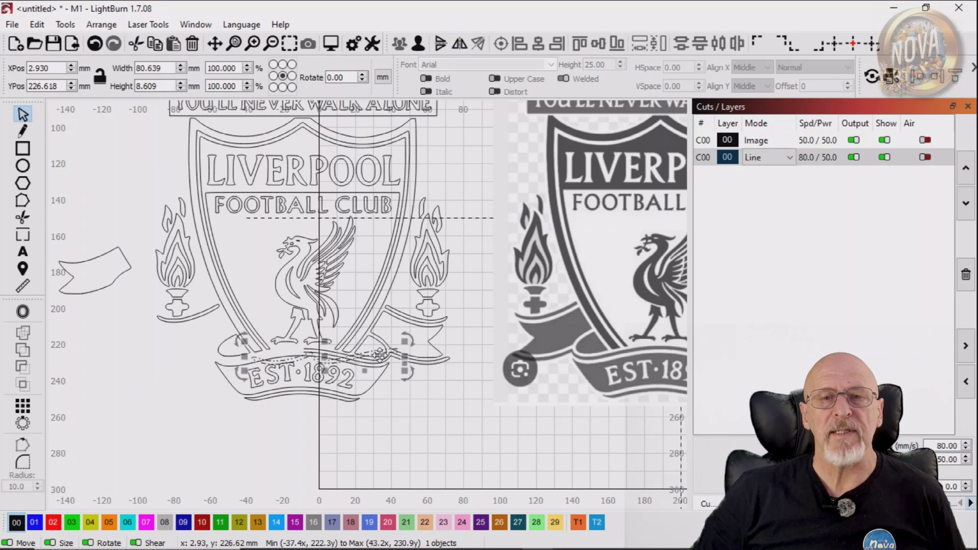
key("Left")
key("Left")
key("Left")
key("Left")
key("Left")
key("Left")
key("Left")
key("Left")
key("Left")
key("Left")
key("Left")
key("Left")
key("Left")
key("Left")
key("Left")
key("Left")
key("Left")
key("Left")
key("Left")
key("Left")
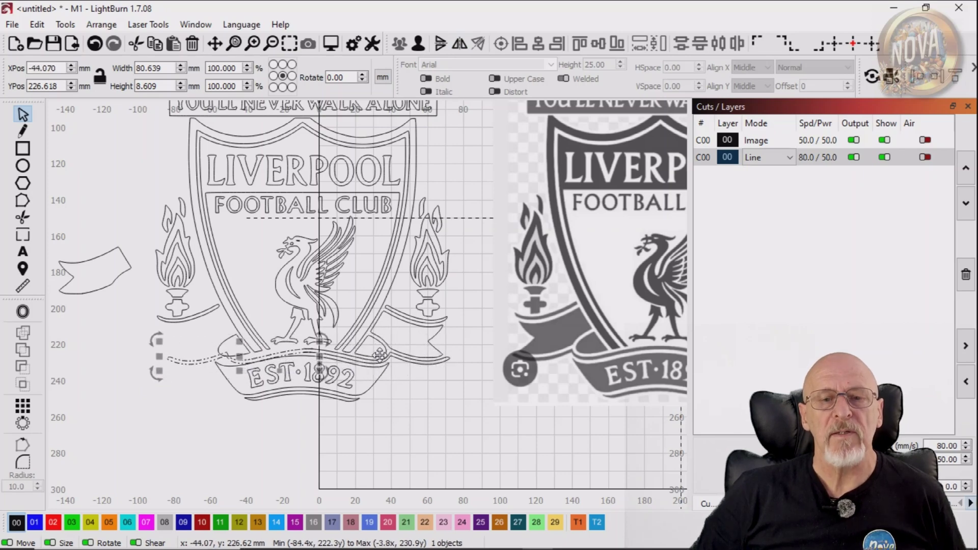
key("Left")
key("Left")
key("Left")
key("Left")
key("Left")
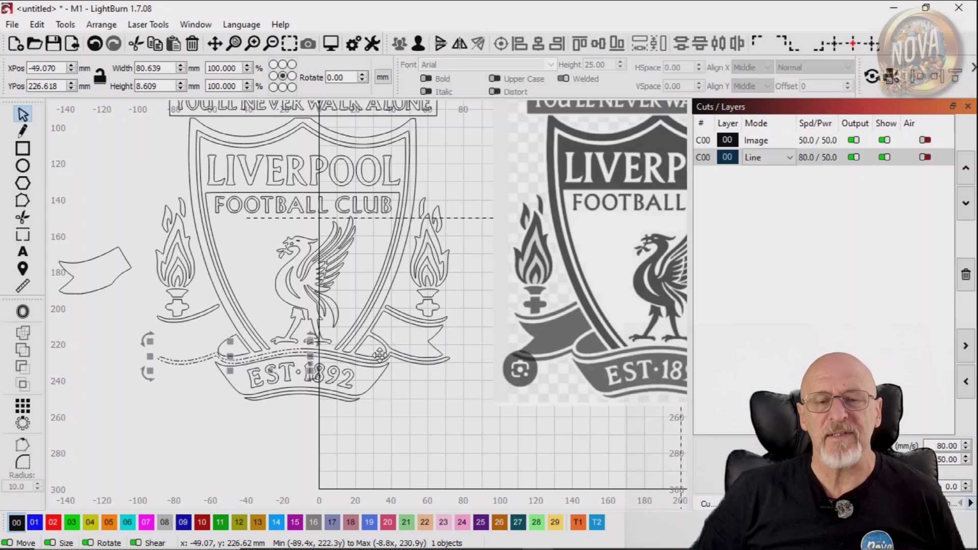
scroll(324, 339, "up", 5)
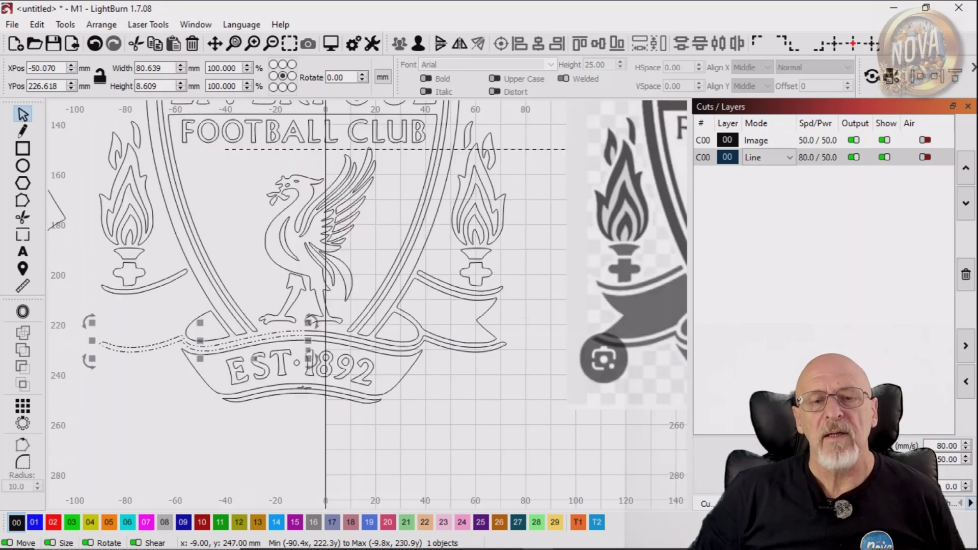
scroll(324, 339, "up", 2)
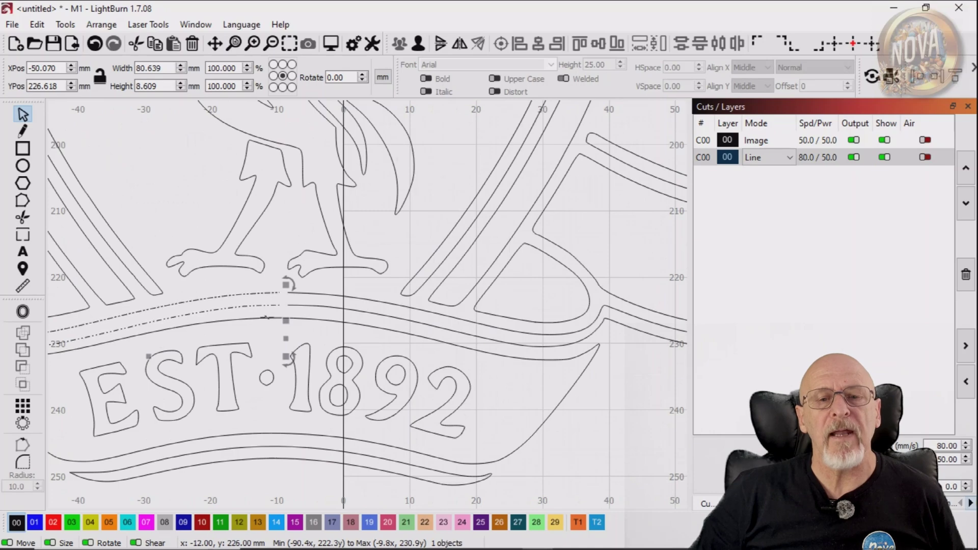
- Ungroup the mirrored ribbon half and shift it 1 mm right to X -49.070 mm to close the gap at the middle
right_click(260, 303)
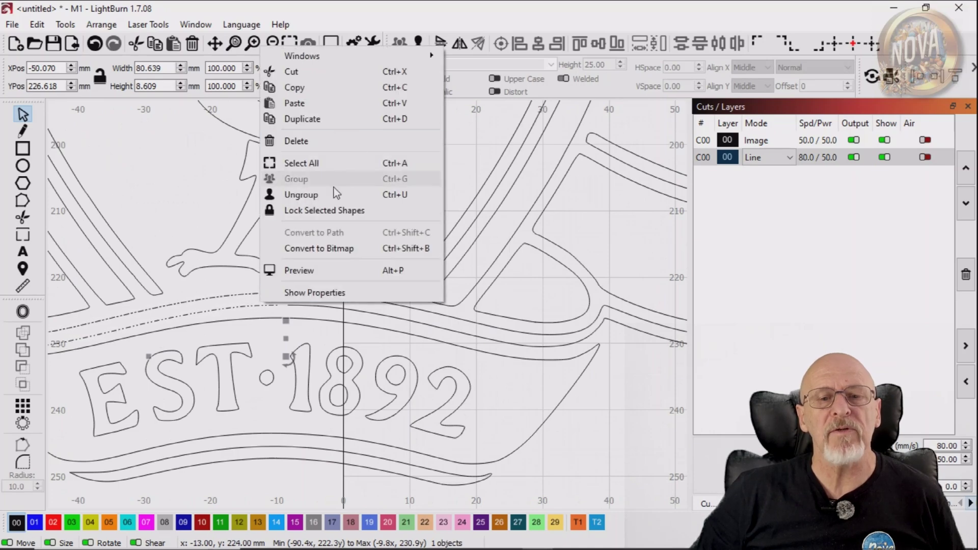
left_click(320, 197)
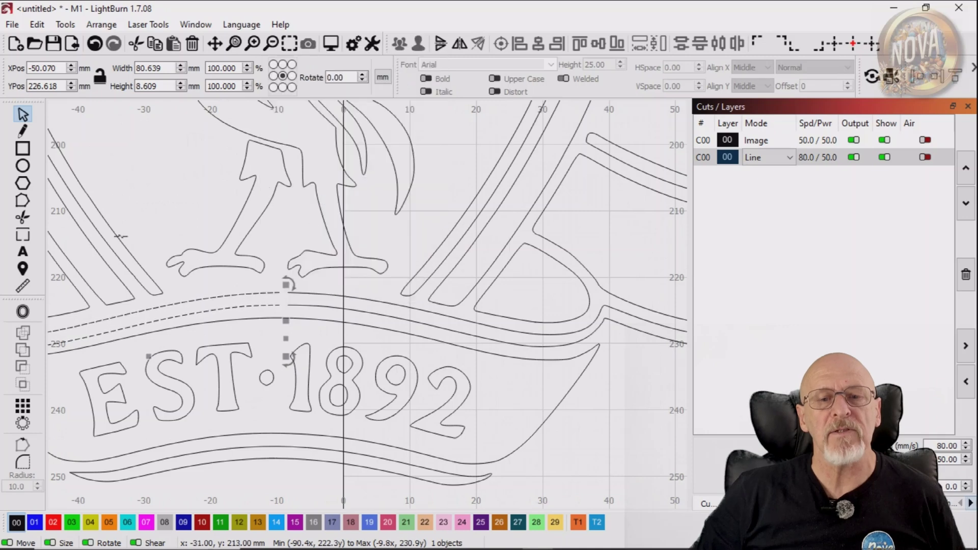
left_click(25, 199)
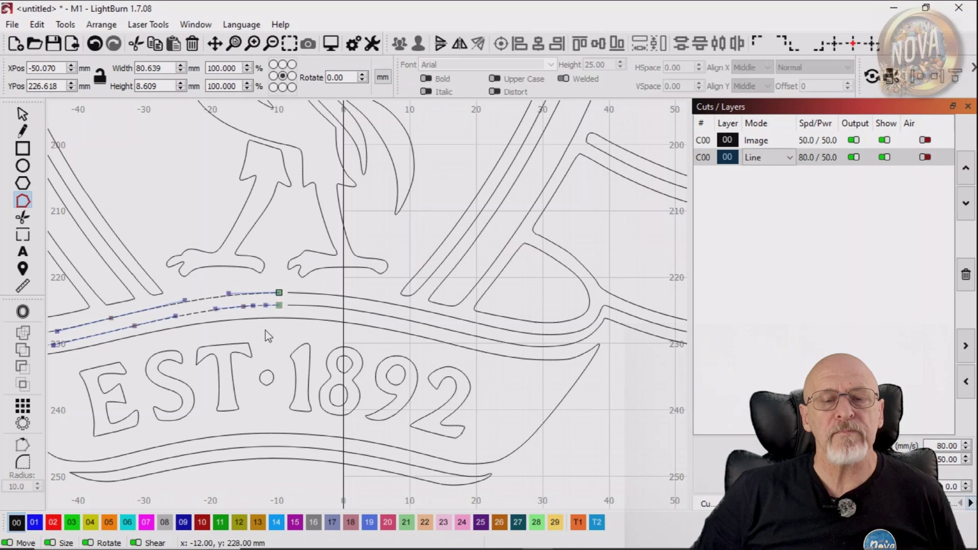
scroll(203, 301, "down", 5)
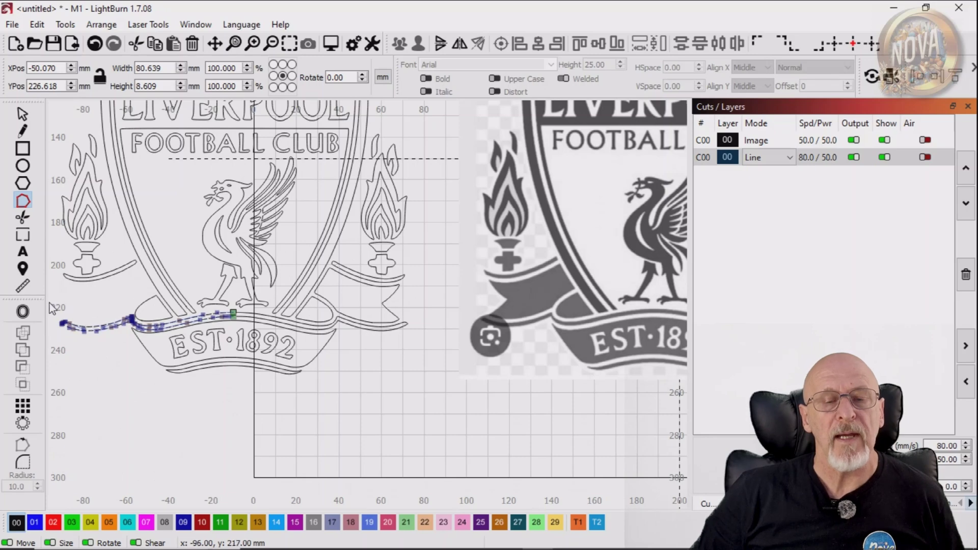
left_click(28, 119)
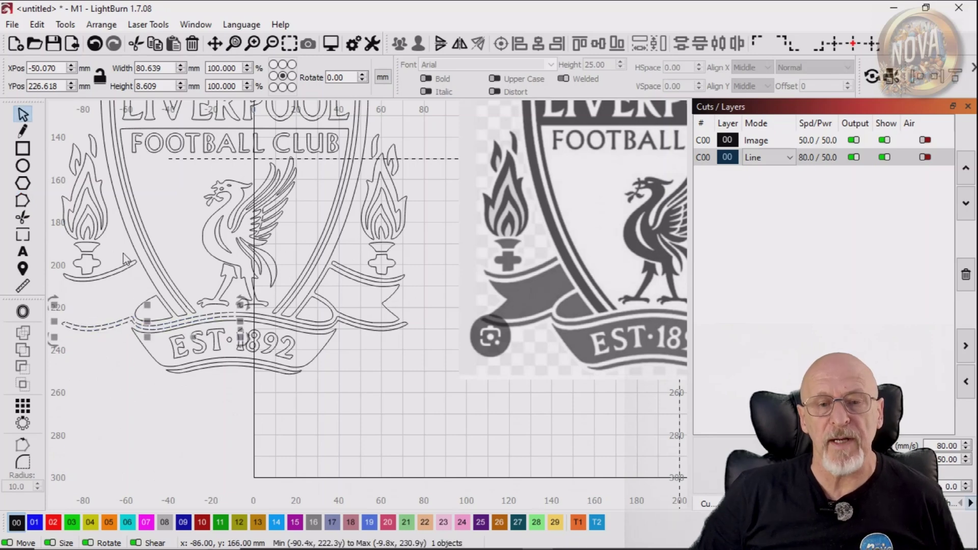
scroll(222, 329, "up", 3)
scroll(223, 327, "up", 2)
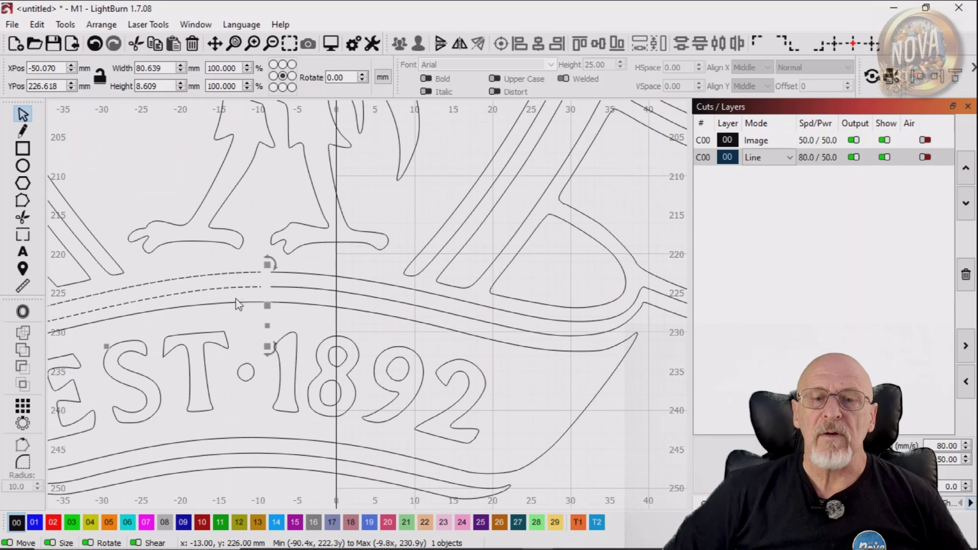
key("Right")
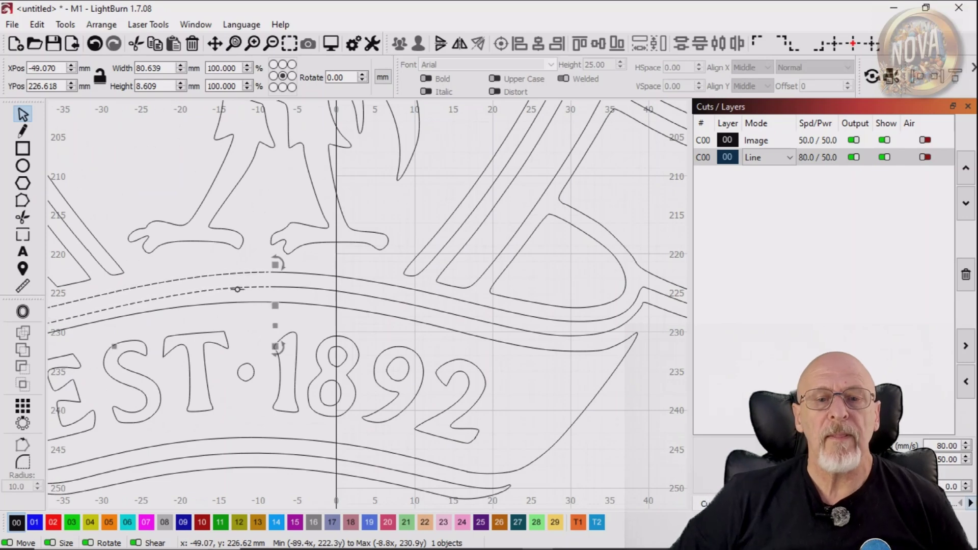
- Try to move the end node of the mirrored ribbon's upper line onto the adjoining line, and undo the node move
left_click(27, 201)
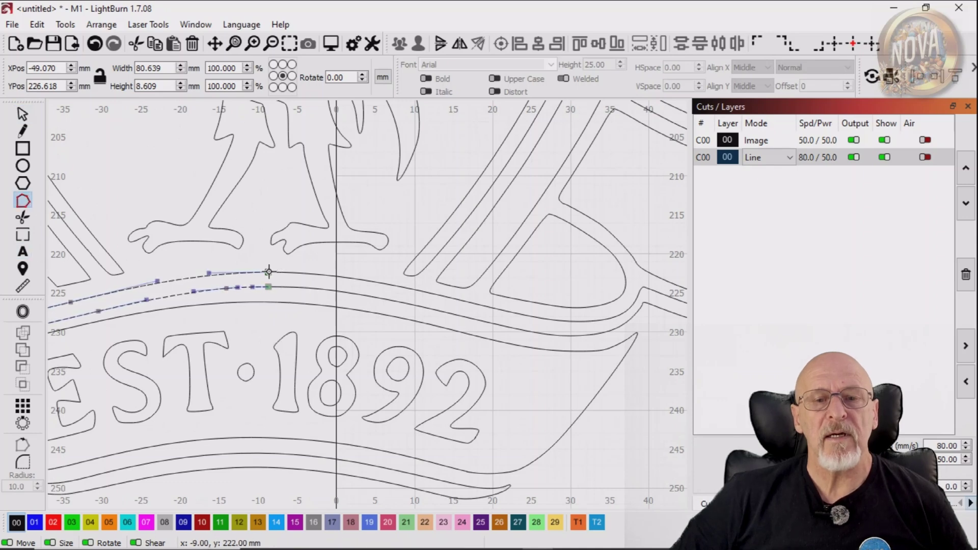
left_click_drag(267, 270, 270, 273)
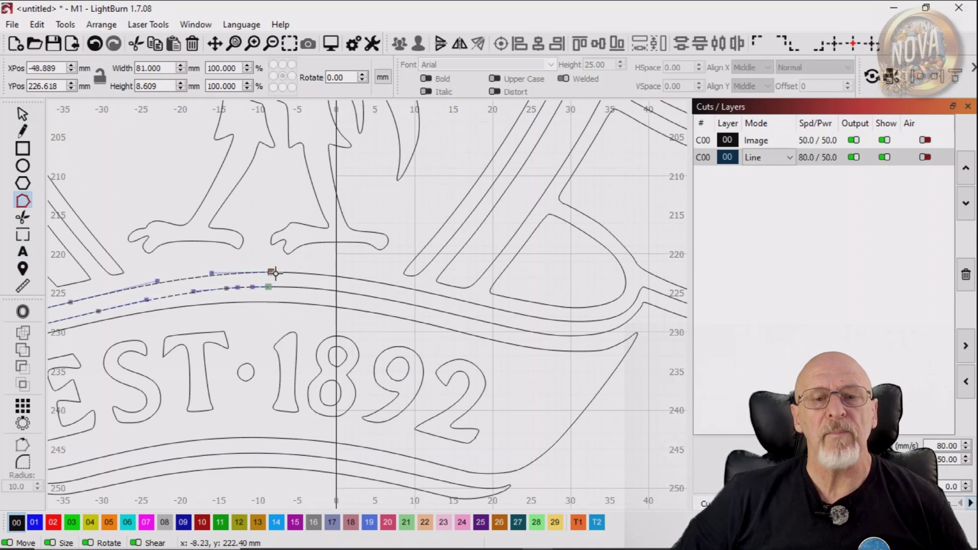
key("ctrl+z")
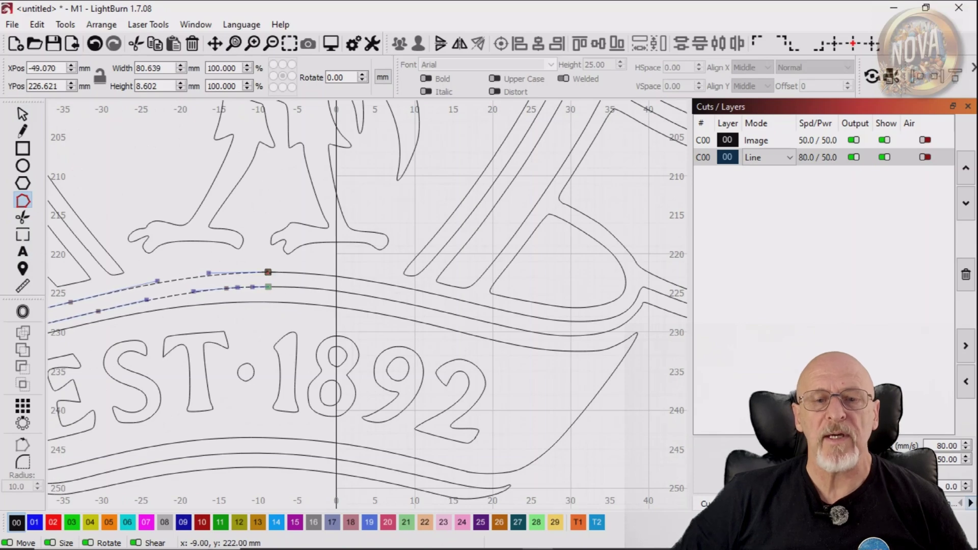
- Move the end node of the mirrored ribbon's upper line onto the adjoining end of the right half's upper line
left_click_drag(266, 269, 270, 272)
left_click_drag(267, 272, 272, 272)
scroll(272, 272, "up", 10)
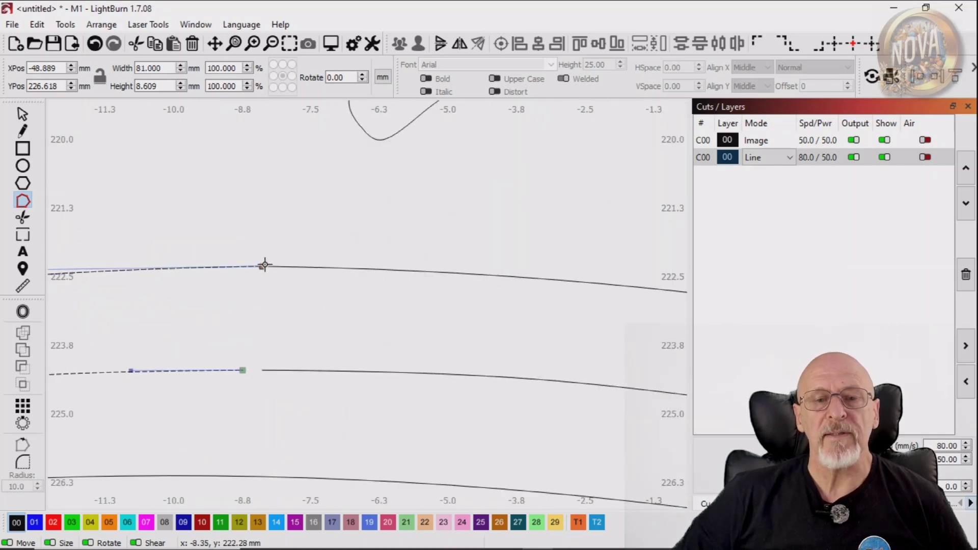
mouse_move(265, 265)
left_mouse_down()
mouse_move(243, 267)
mouse_move(263, 266)
left_mouse_up()
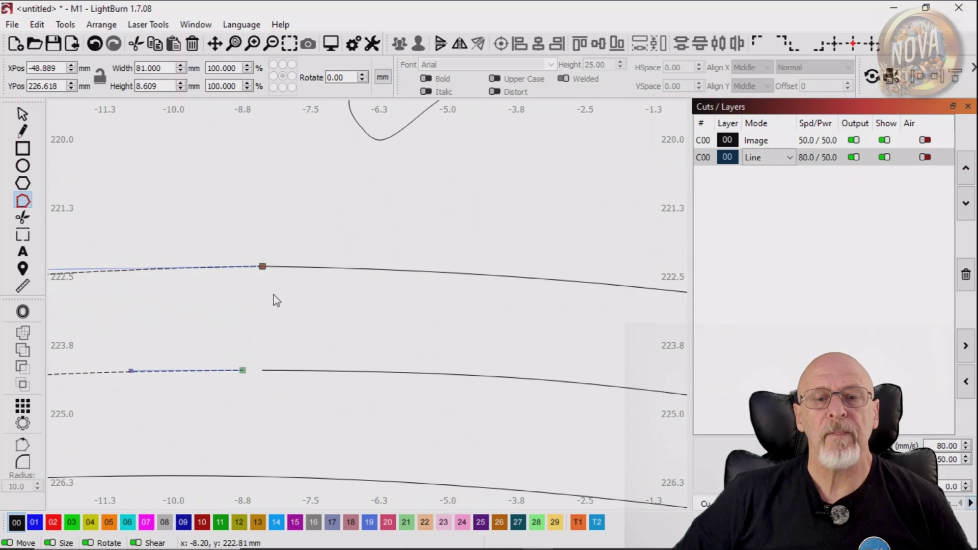
- Ungroup the right half of the ribbon outline so its end nodes can be joined with the mirrored half
left_click(291, 267)
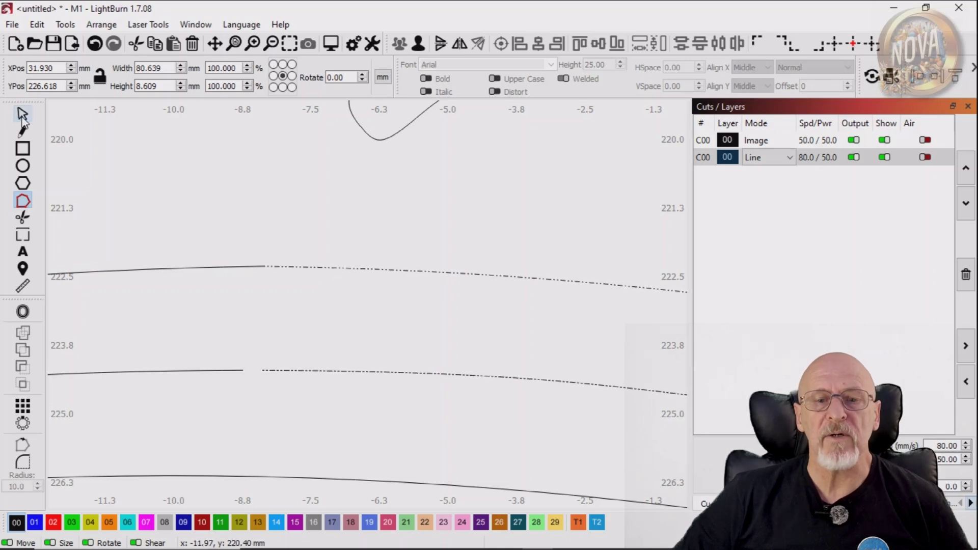
key("Escape")
right_click(369, 273)
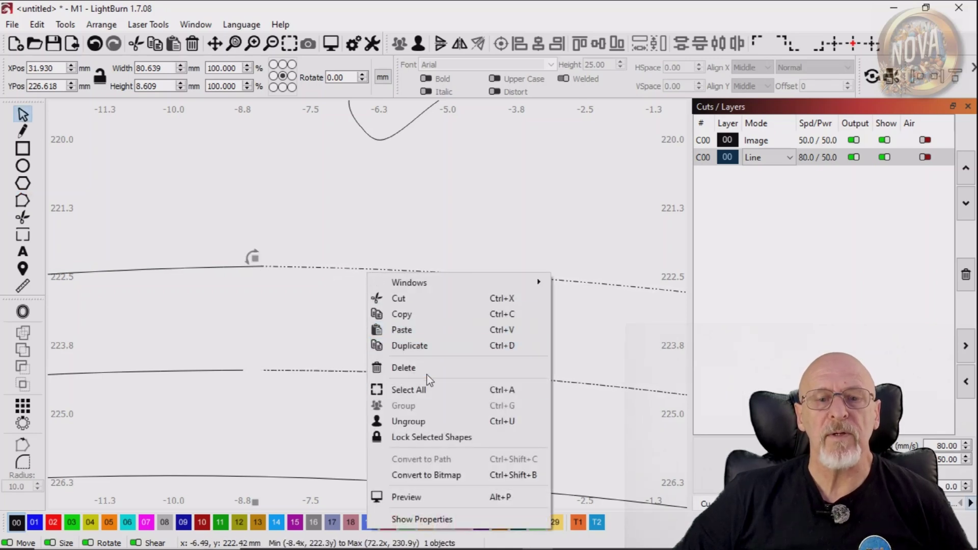
left_click(423, 423)
left_click(264, 252)
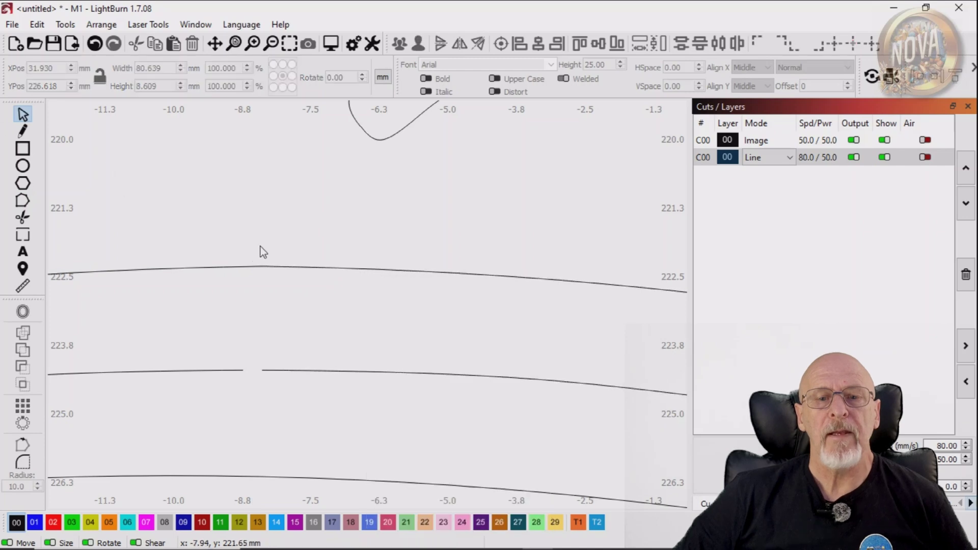
- Join the two ribbon halves at the upper line's middle node and snap the lower line's end nodes together to close the outline
left_click(272, 257)
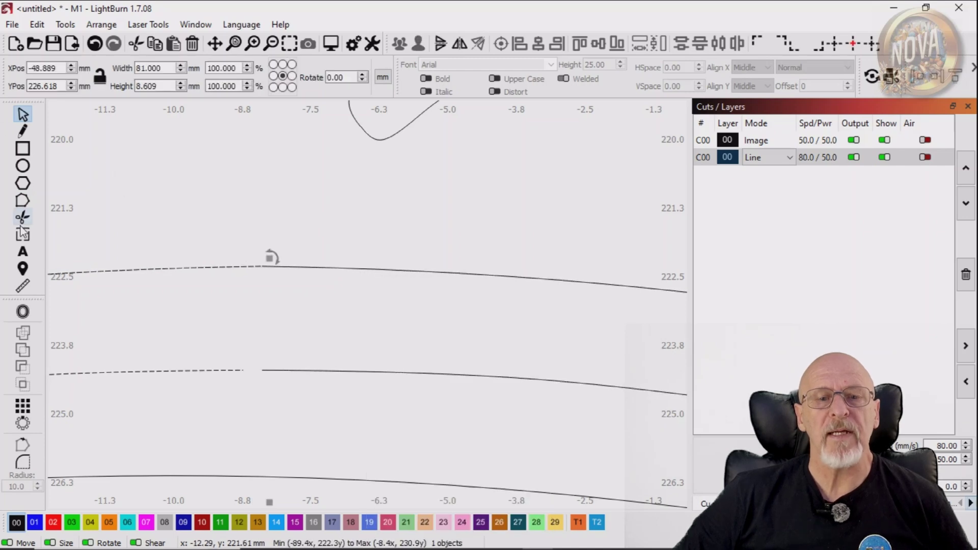
key("ctrl+grave")
left_click_drag(263, 265, 263, 267)
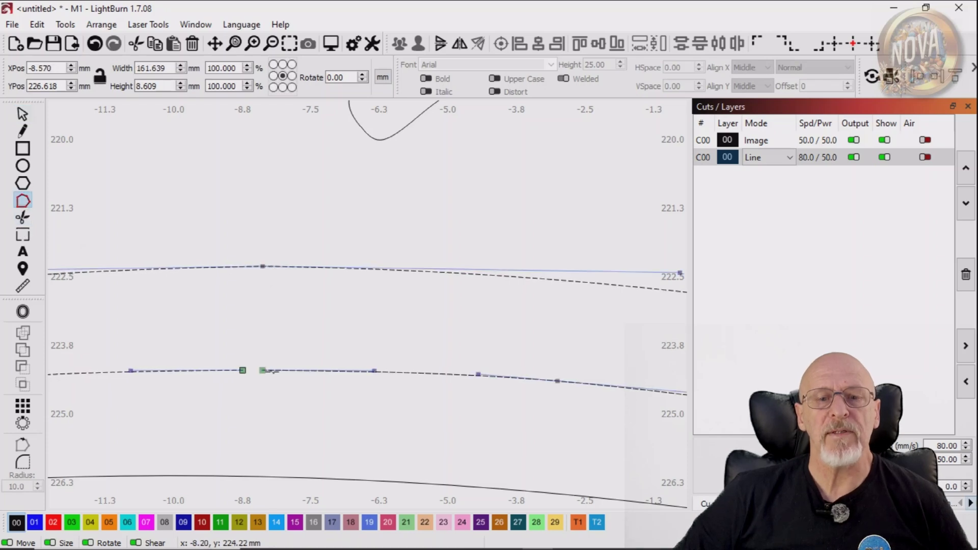
left_click_drag(243, 372, 261, 371)
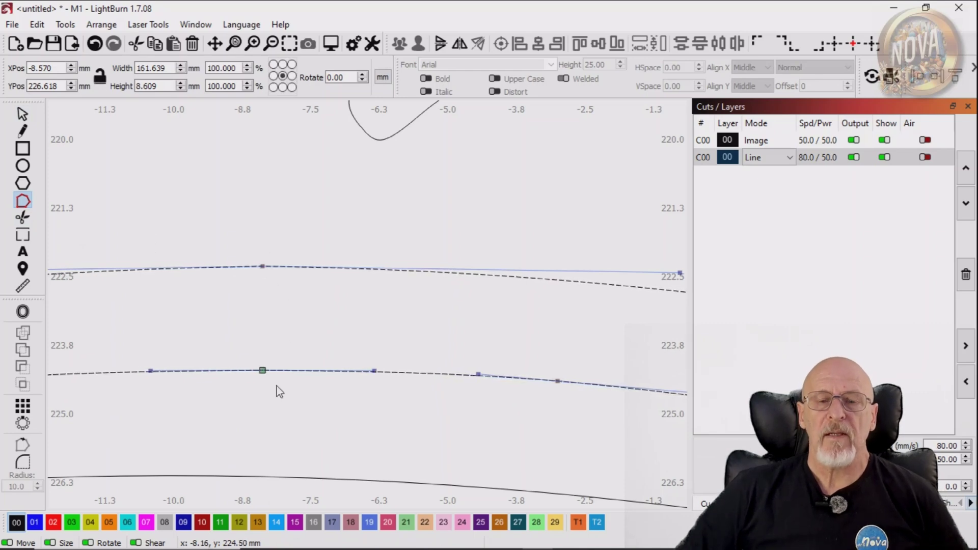
scroll(262, 371, "down", 5)
scroll(252, 363, "down", 8)
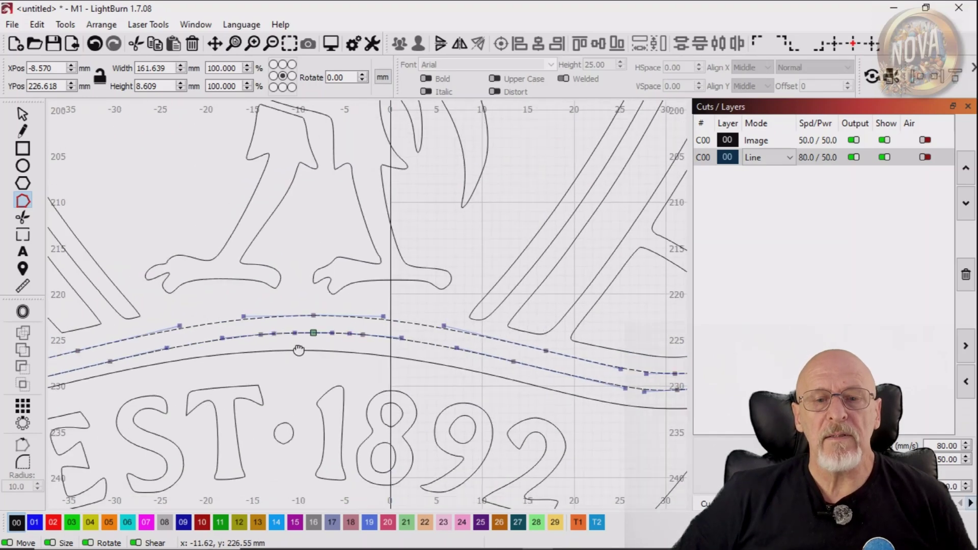
scroll(270, 351, "down", 3)
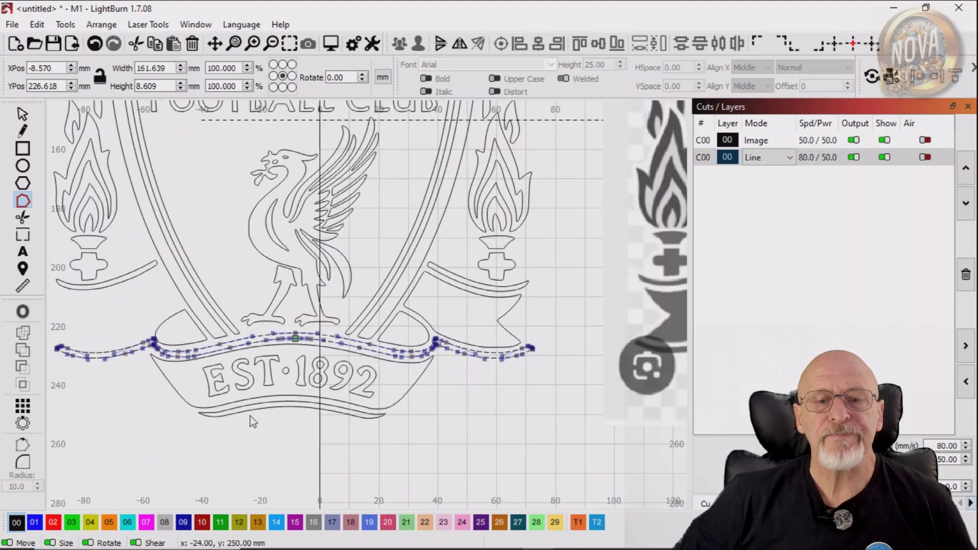
scroll(249, 419, "left", 2)
left_click(20, 114)
key("Escape")
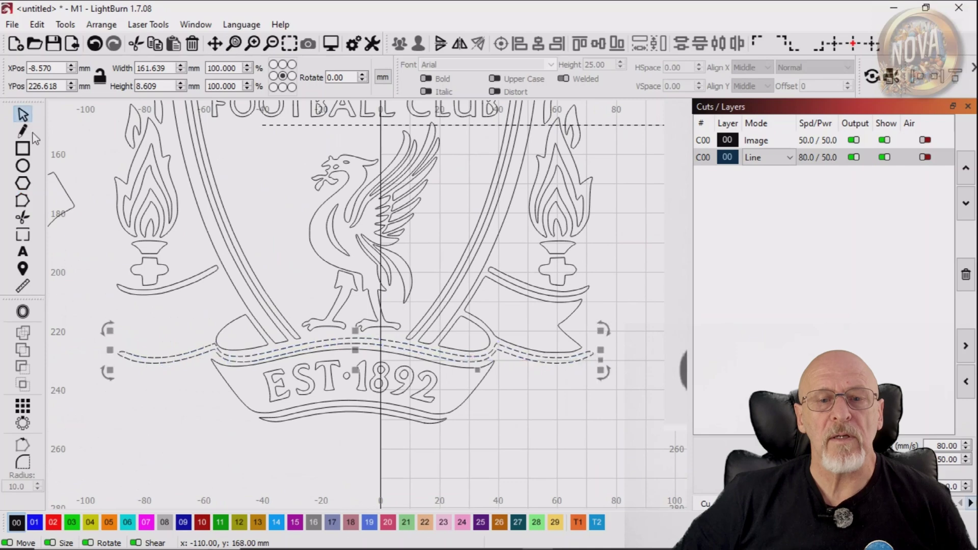
- Move the loose ribbon tail shape into the gap below the left torch, at X -67.722 and Y 213.736 mm
scroll(94, 299, "down", 3)
scroll(96, 299, "left", 2)
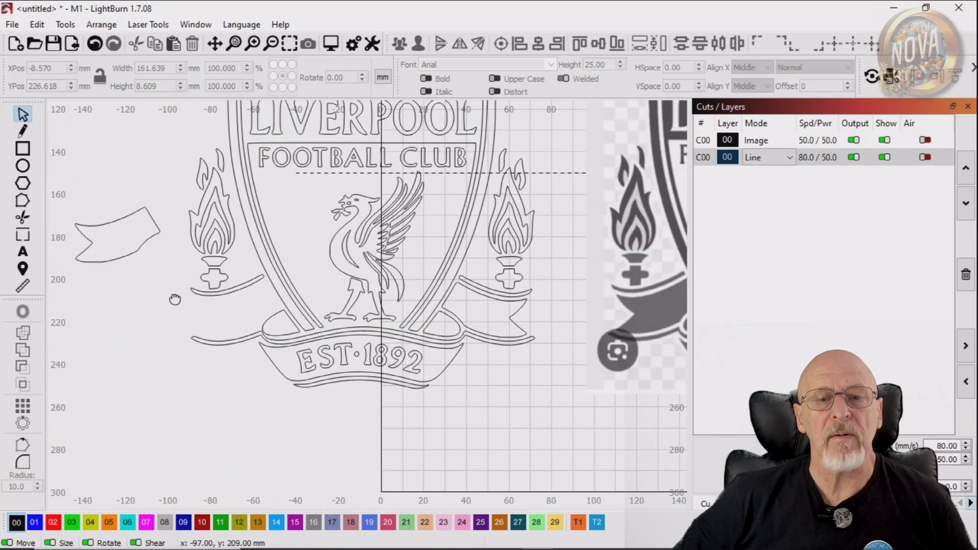
left_click(142, 249)
left_click_drag(119, 235, 236, 310)
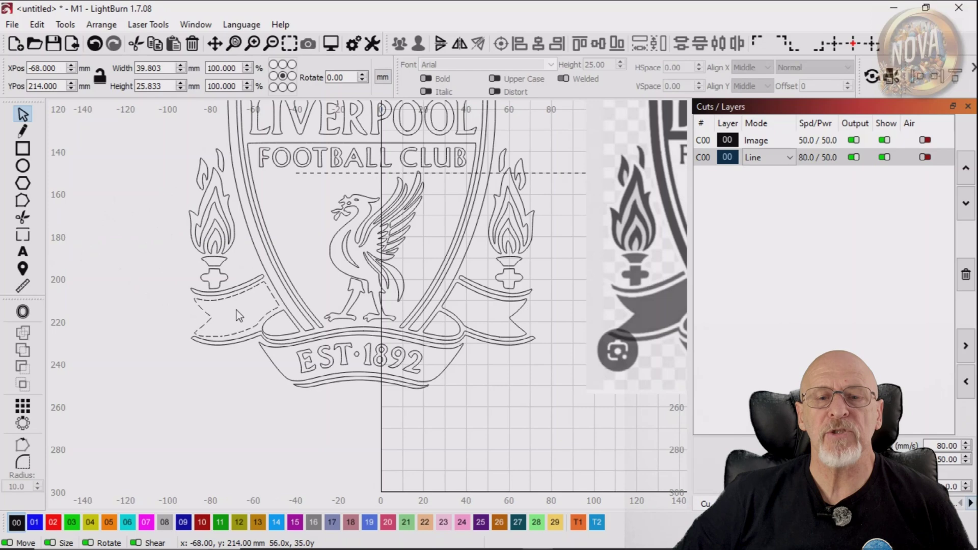
left_click_drag(236, 311, 238, 311)
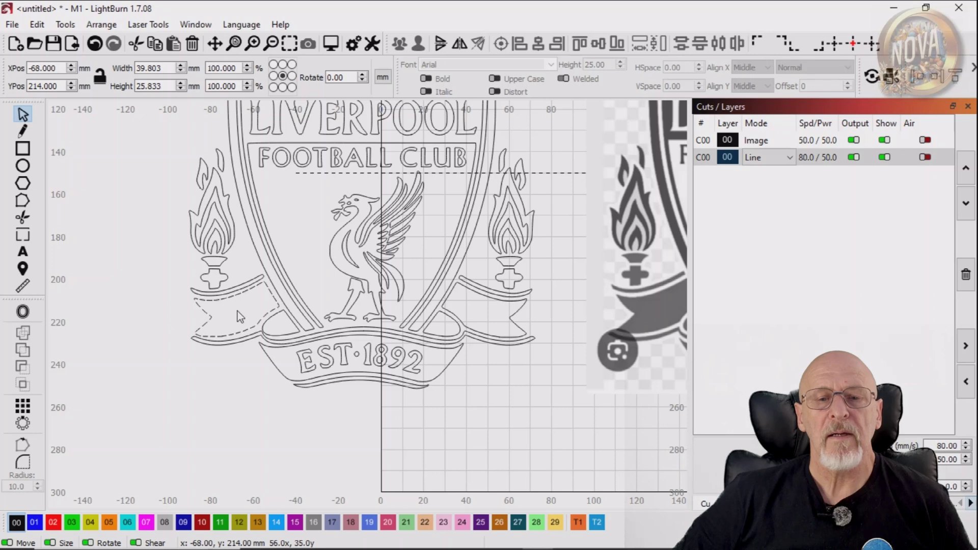
left_click_drag(238, 310, 237, 310)
left_click(215, 402)
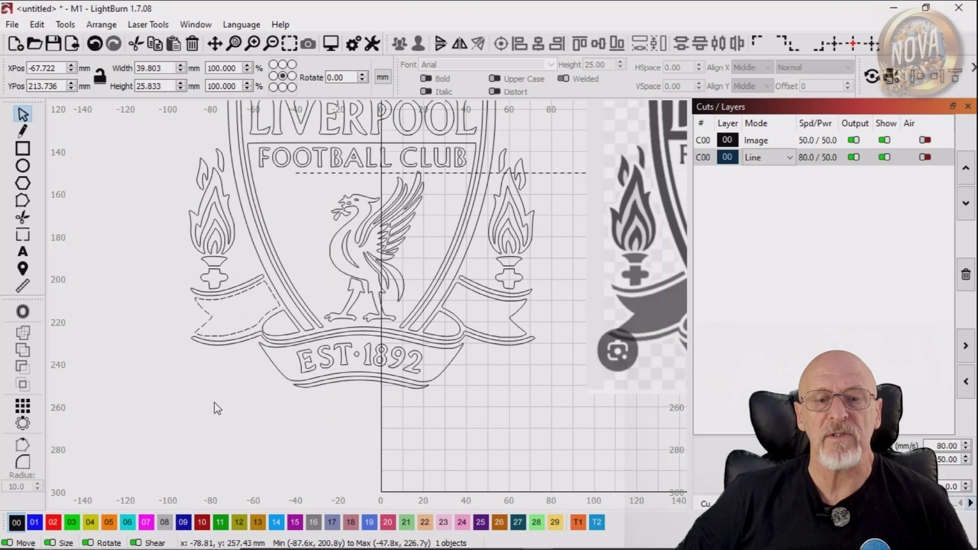
- Select the whole traced crest and group all its shapes
scroll(342, 414, "down", 3)
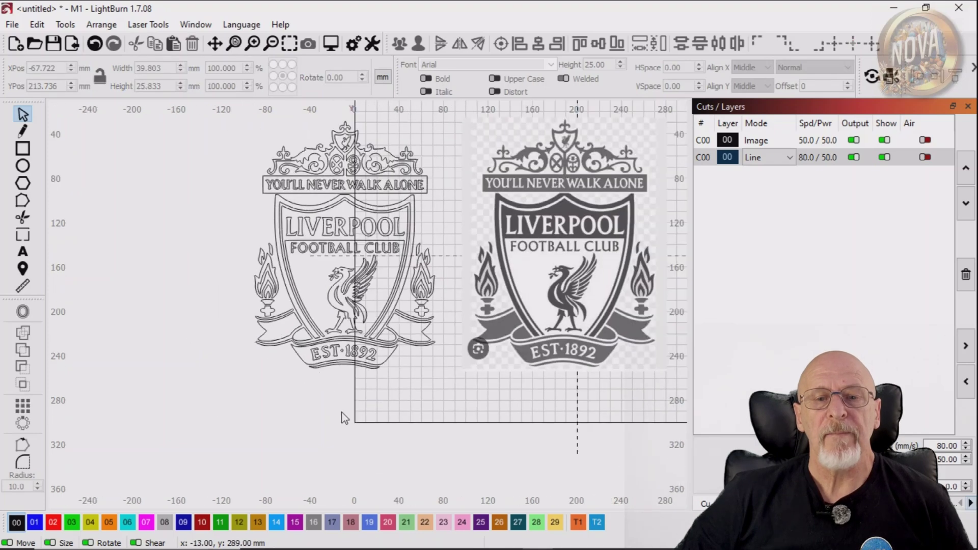
left_click_drag(343, 414, 249, 441)
left_click_drag(127, 133, 363, 425)
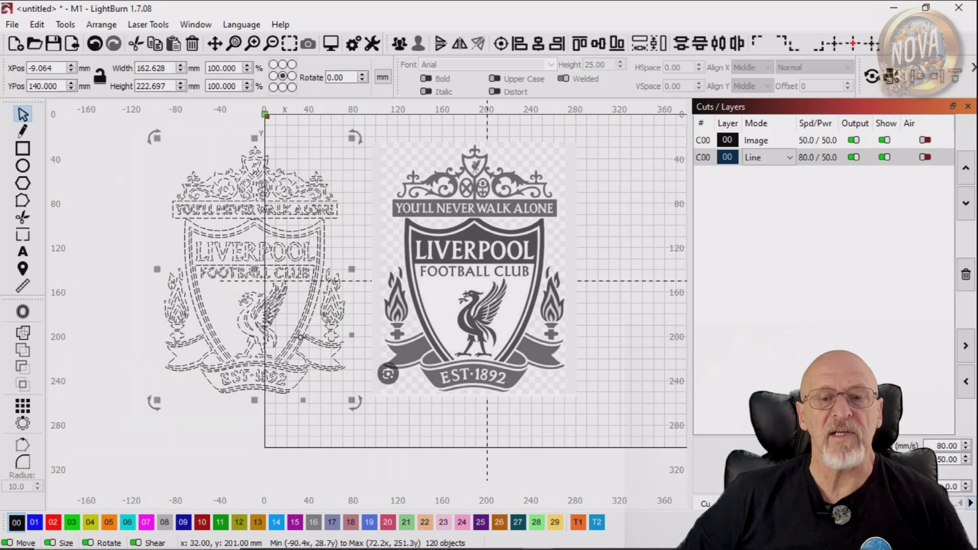
right_click(302, 337)
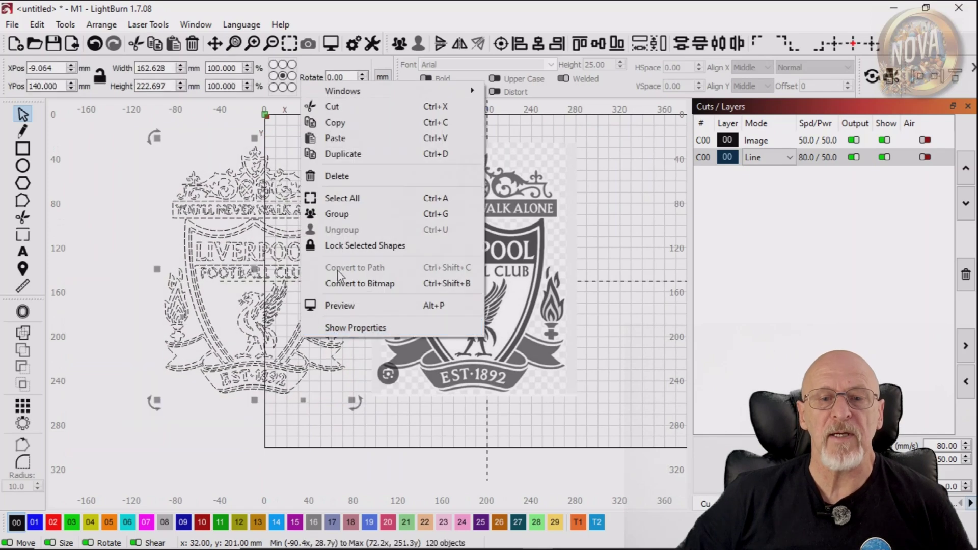
left_click(353, 216)
- Set the traced crest's layer mode to Fill and compare the filled result with the original image
left_click(769, 157)
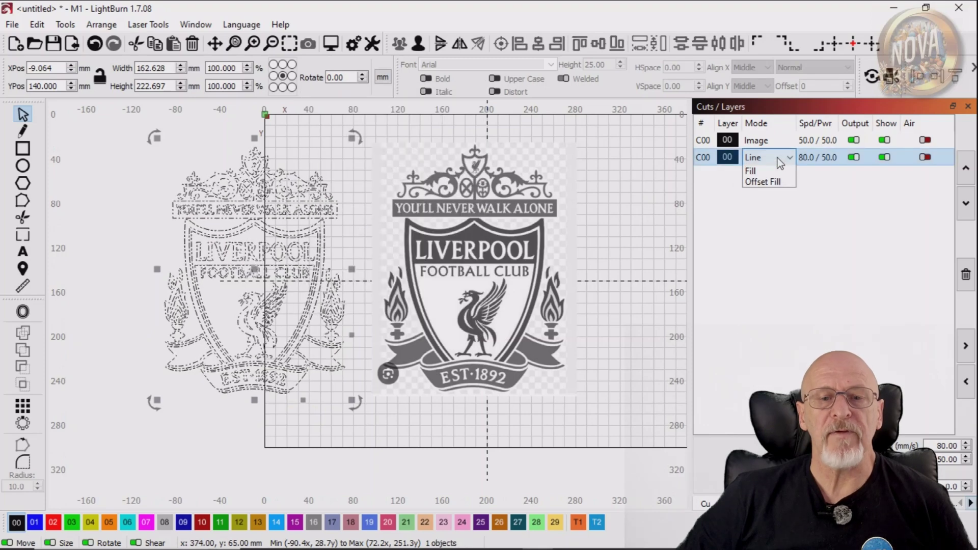
left_click(767, 184)
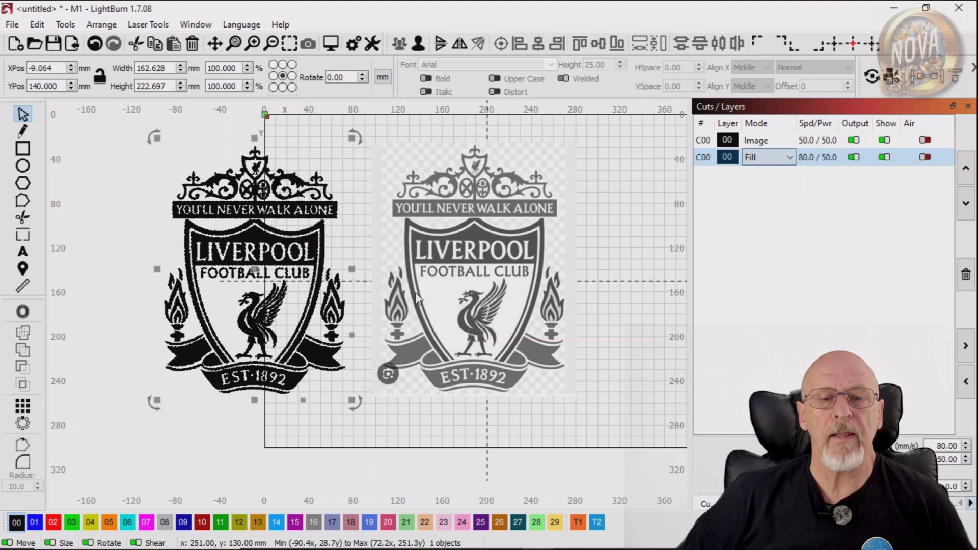
left_click(200, 446)
scroll(260, 303, "up", 3)
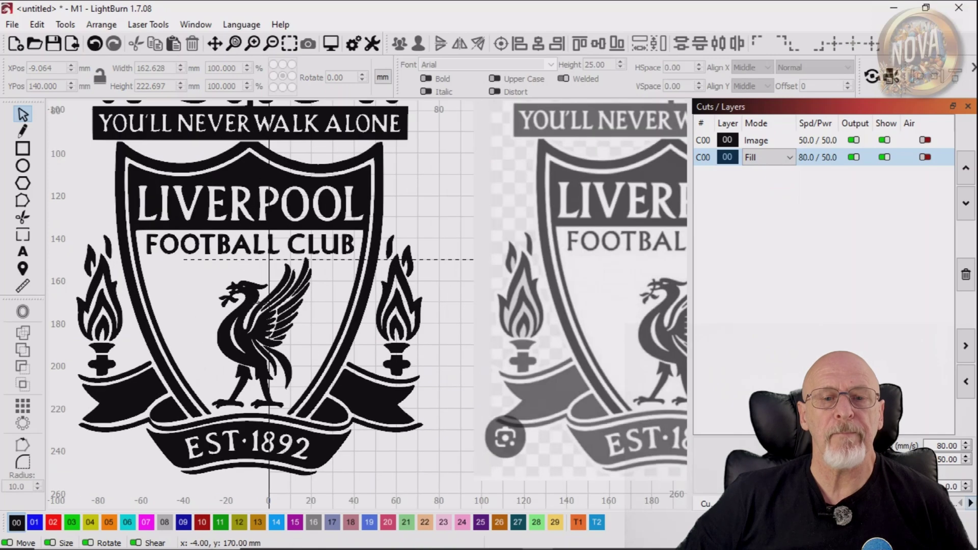
scroll(260, 303, "down", 2)
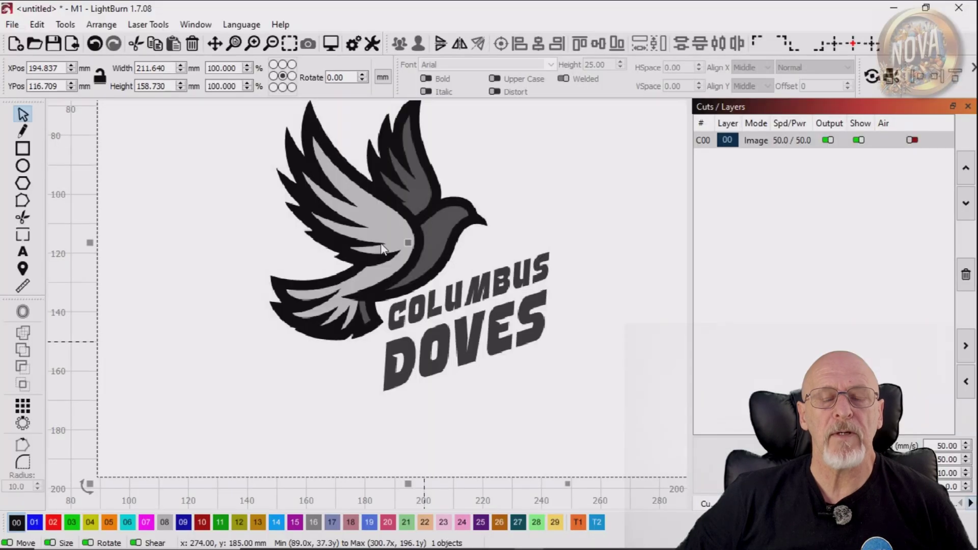
- Try adjusting the Columbus Doves image with contrast 70, gamma 0.450 and raised enhance radius and amount, and undo the adjustment
right_click(370, 280)
left_click(442, 259)
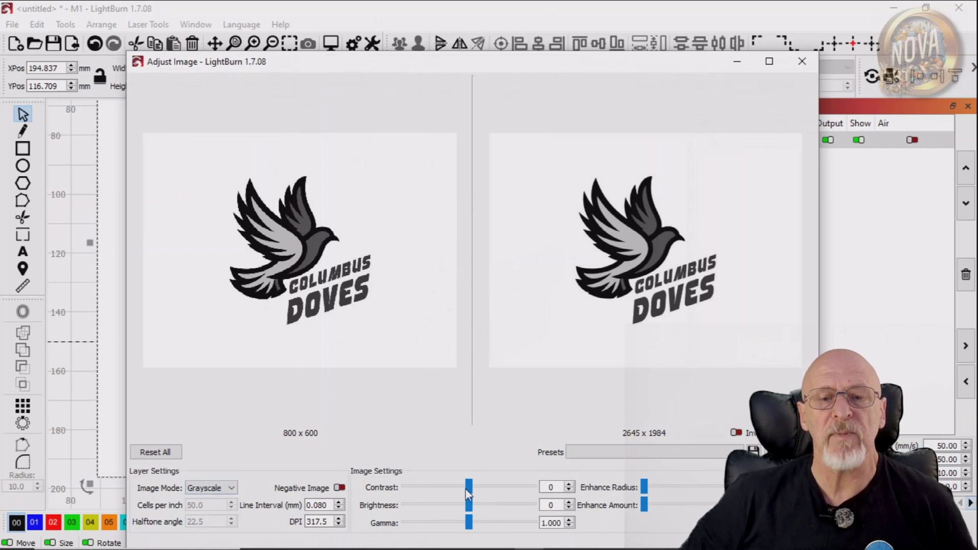
left_click_drag(476, 492, 545, 493)
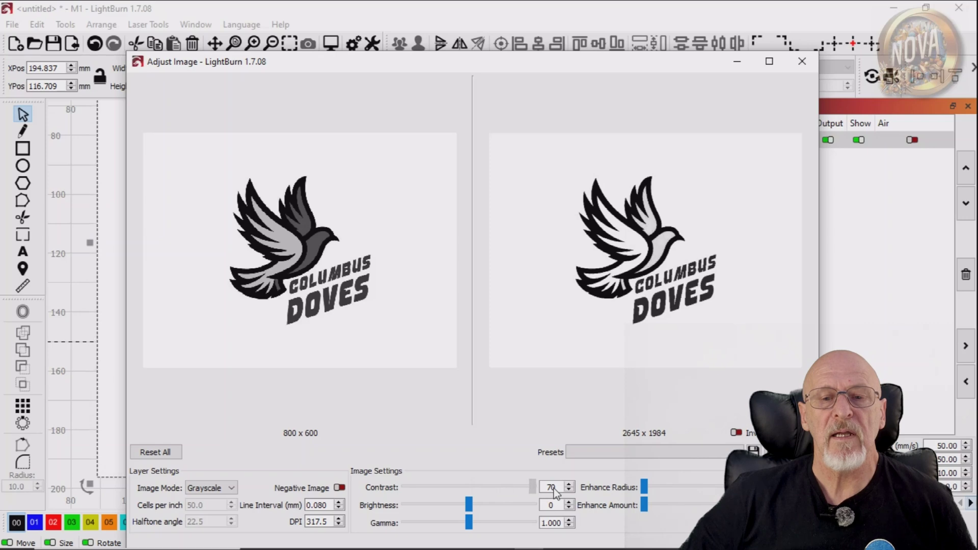
left_click_drag(469, 523, 437, 527)
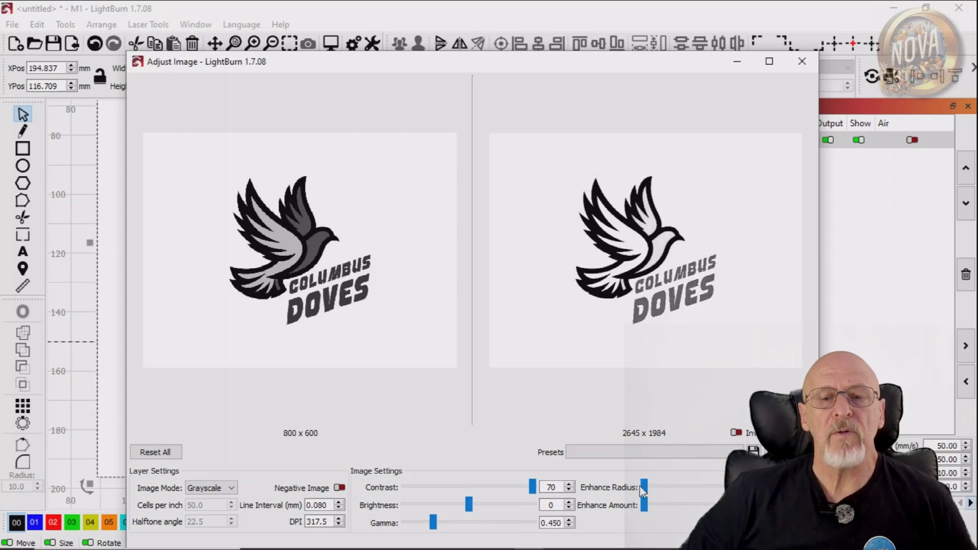
left_click(691, 488)
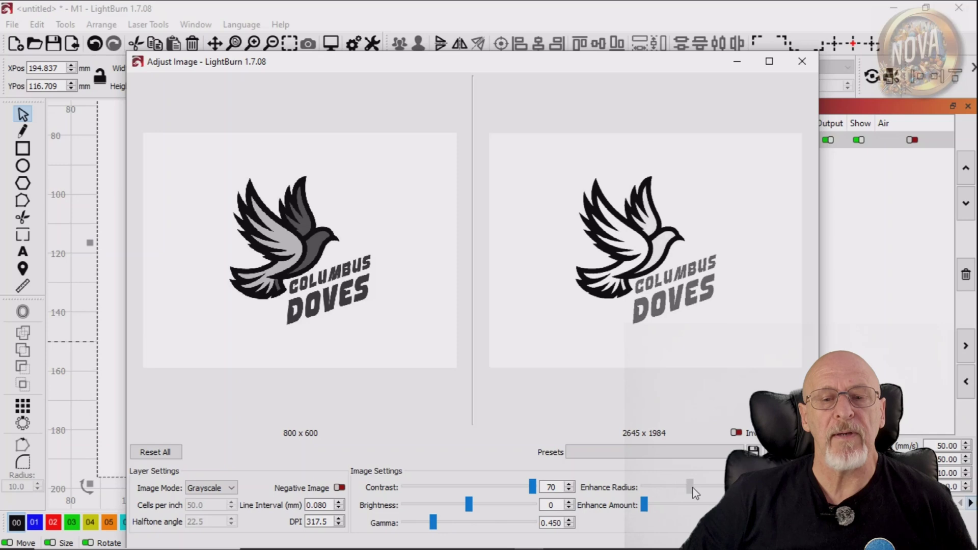
left_click_drag(649, 505, 662, 505)
left_click(755, 535)
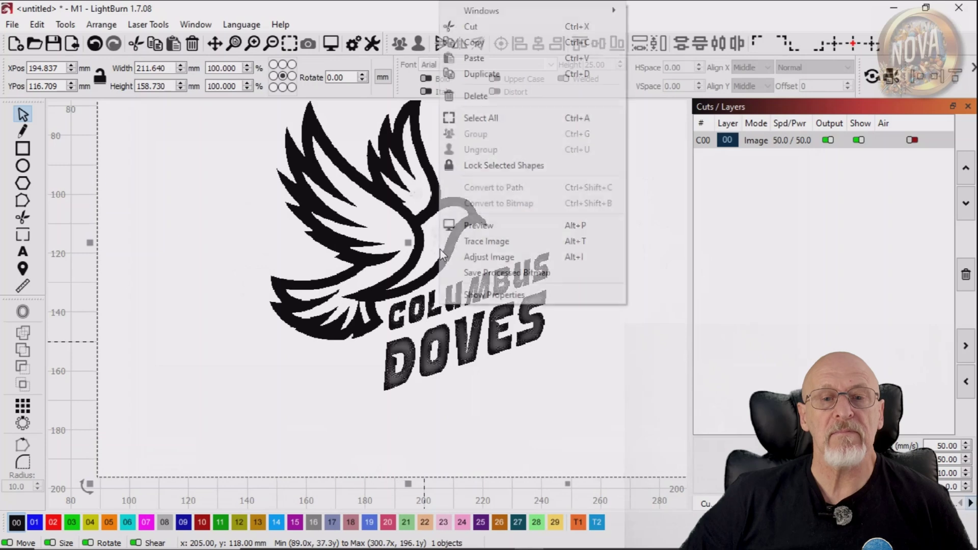
right_click(440, 252)
key("Escape")
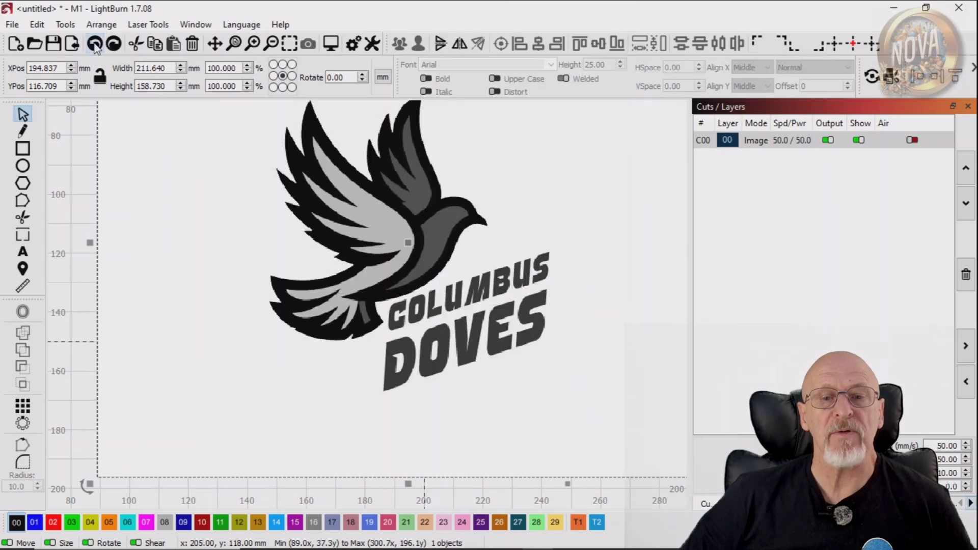
- Adjust the Columbus Doves image to contrast 70 and gamma 0.450, leaving the enhance settings alone
right_click(438, 248)
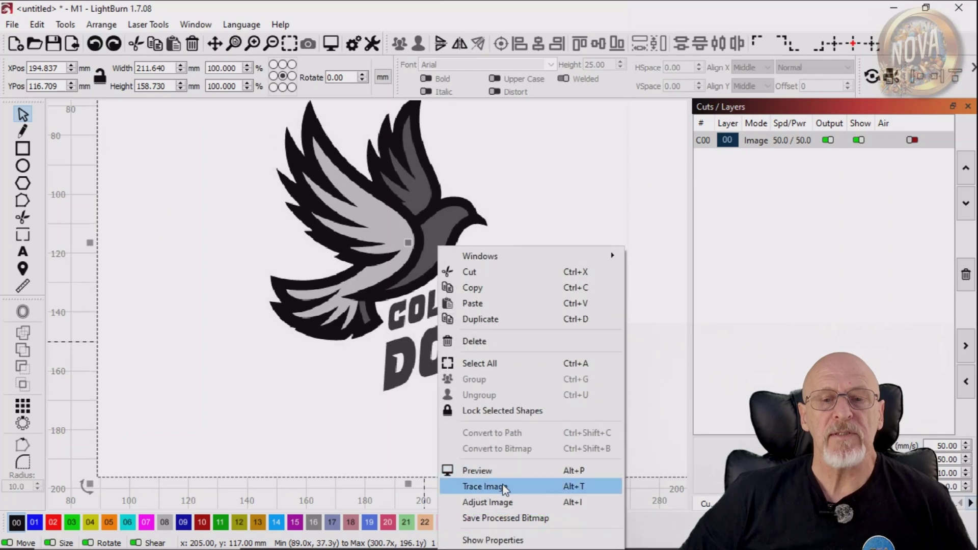
left_click(488, 502)
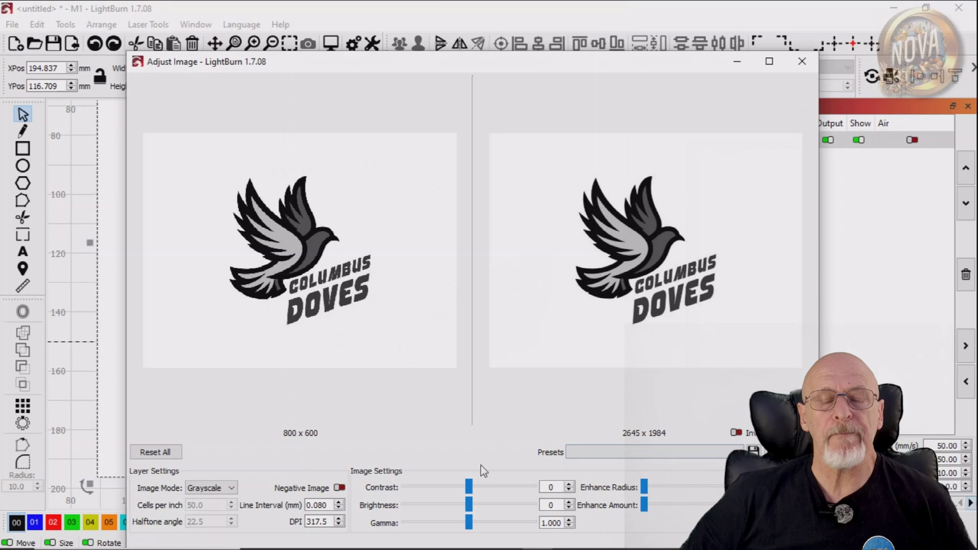
left_click_drag(469, 488, 532, 488)
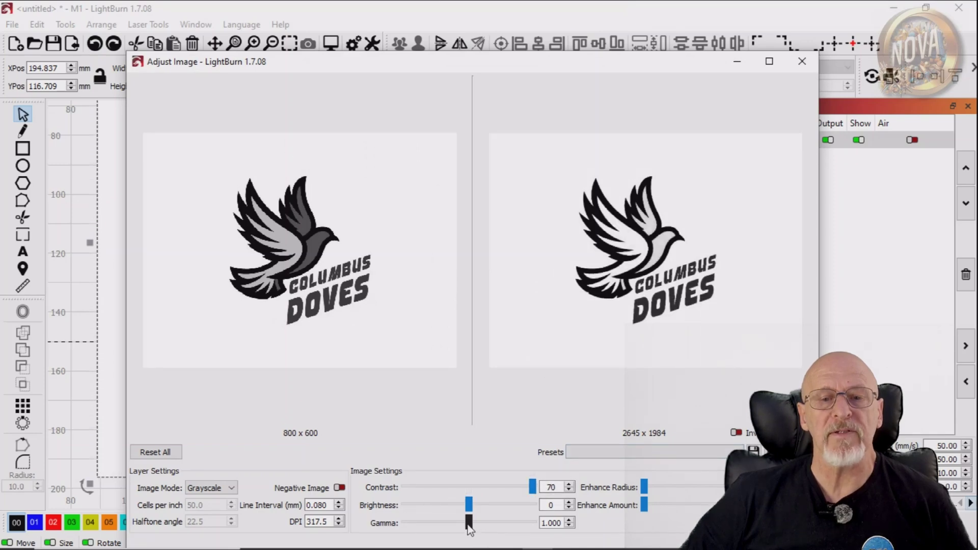
left_click_drag(473, 525, 436, 525)
key("Return")
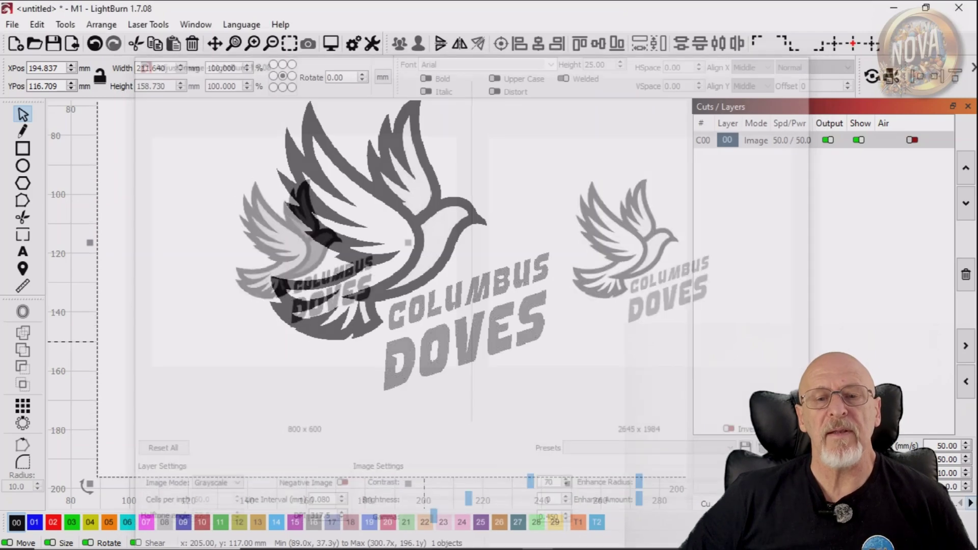
- Trace the Columbus Doves image with the image faded, threshold 58 and the source image deleted after the trace
right_click(422, 257)
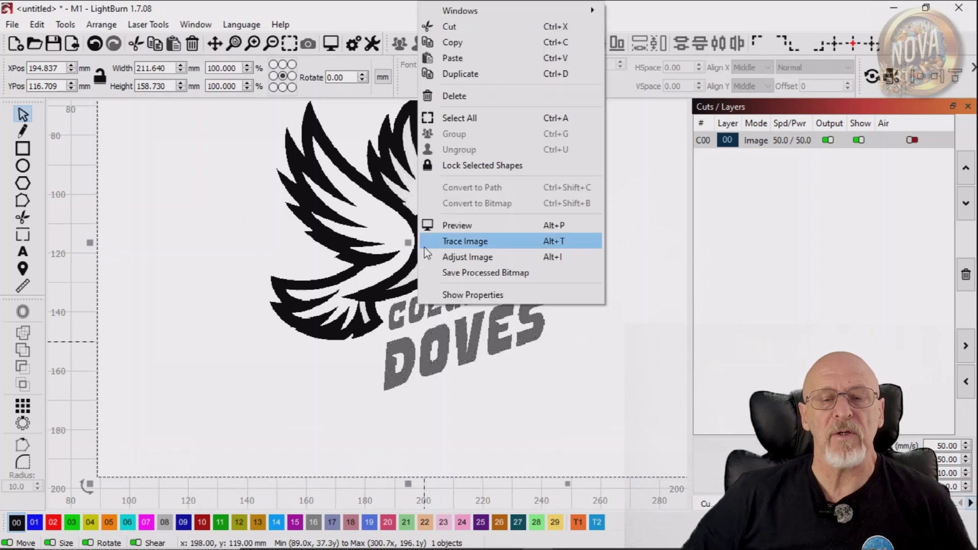
left_click(494, 240)
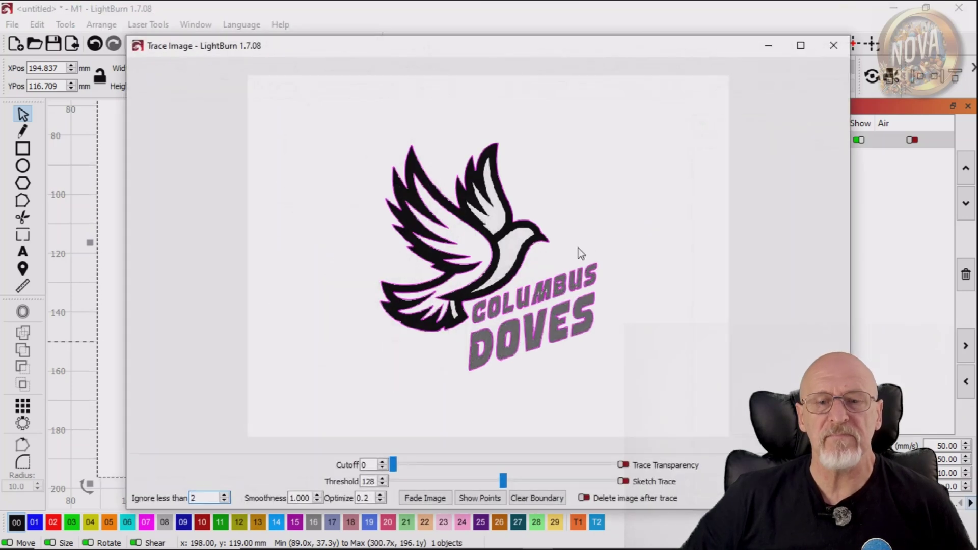
scroll(499, 256, "up", 4)
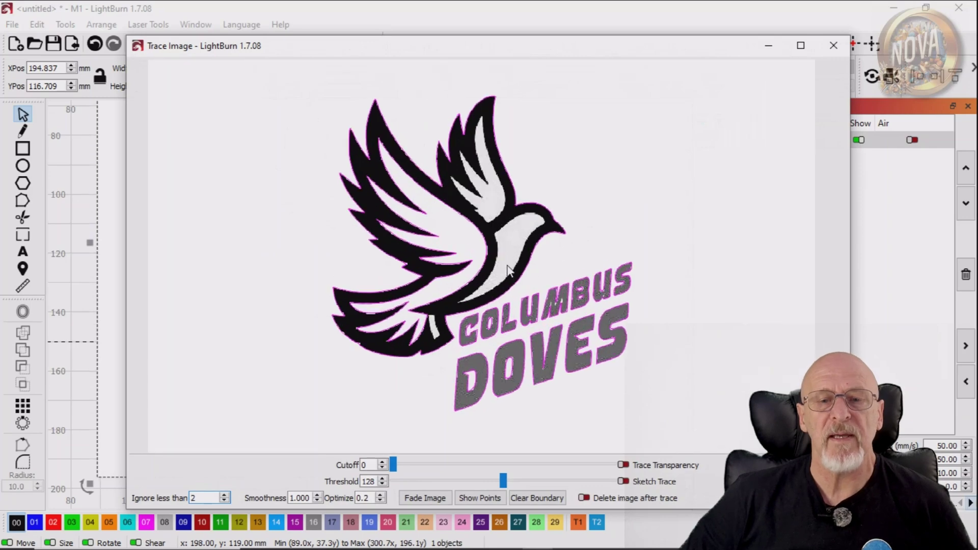
left_click(433, 500)
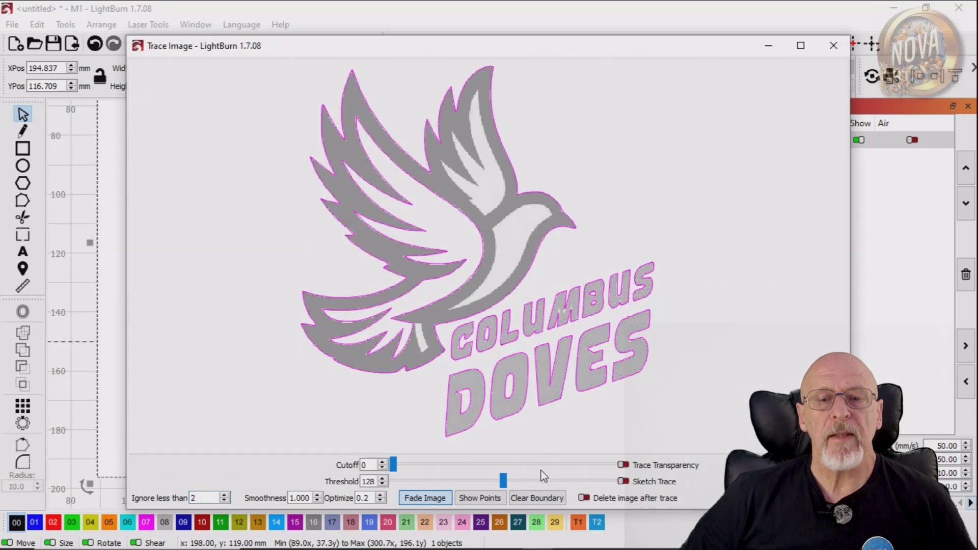
mouse_move(505, 479)
left_mouse_down()
mouse_move(579, 482)
mouse_move(445, 478)
left_mouse_up()
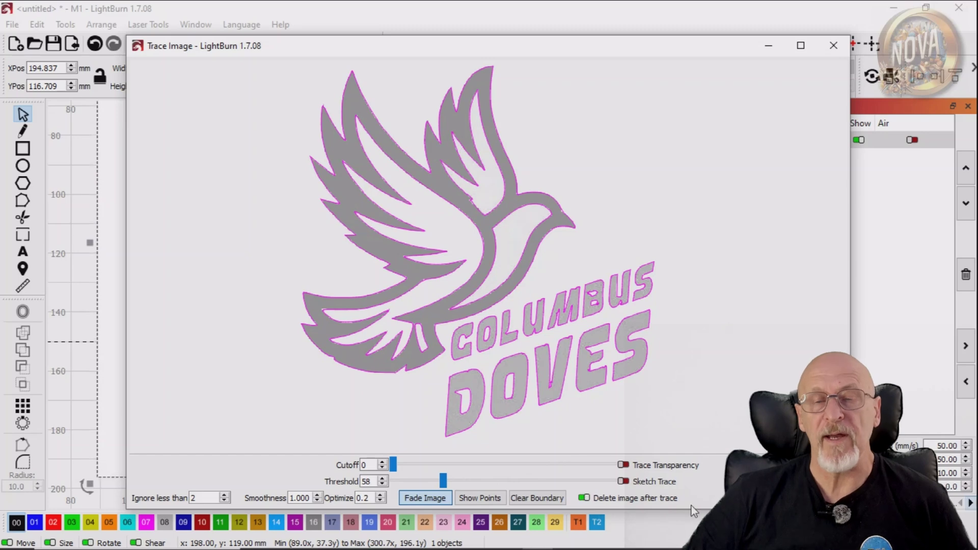
left_click(795, 498)
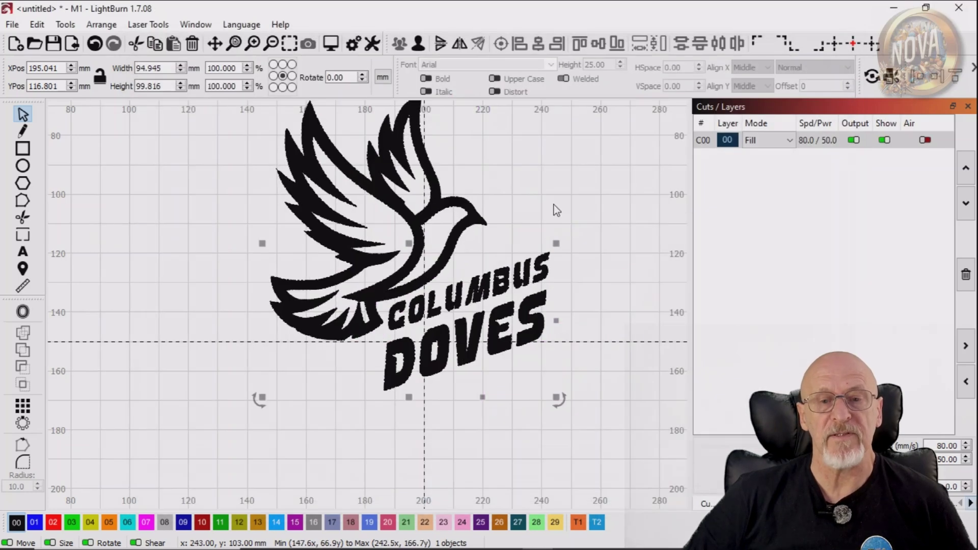
- Examine the filled trace up close, checking the dove's curves and the edges of the COLUMBUS DOVES lettering
scroll(545, 206, "up", 2)
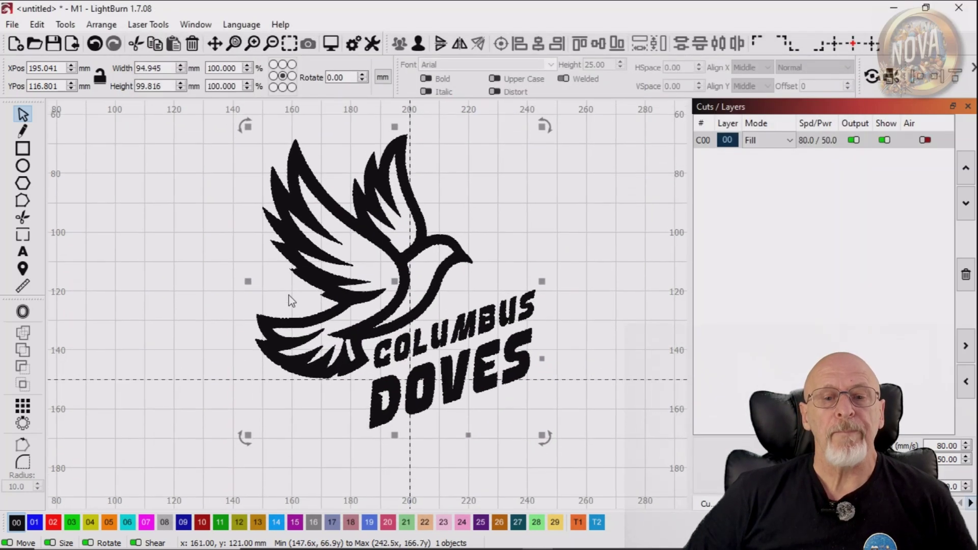
left_click(188, 278)
scroll(393, 314, "up", 5)
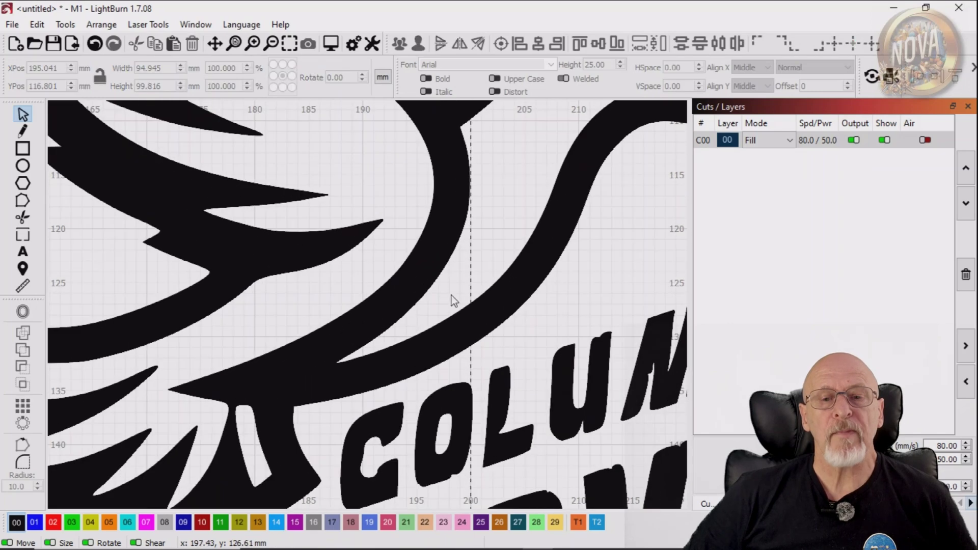
left_click_drag(357, 298, 427, 339)
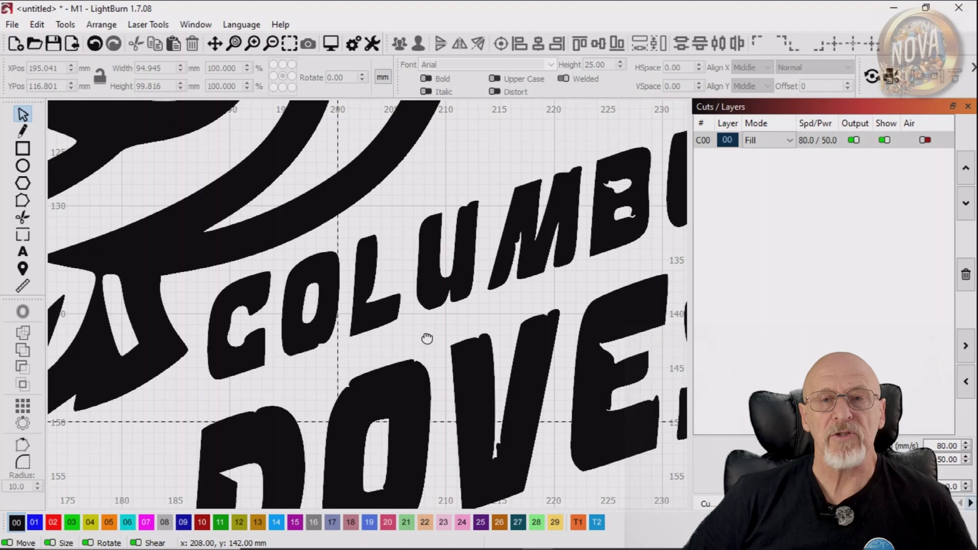
scroll(427, 339, "down", 5)
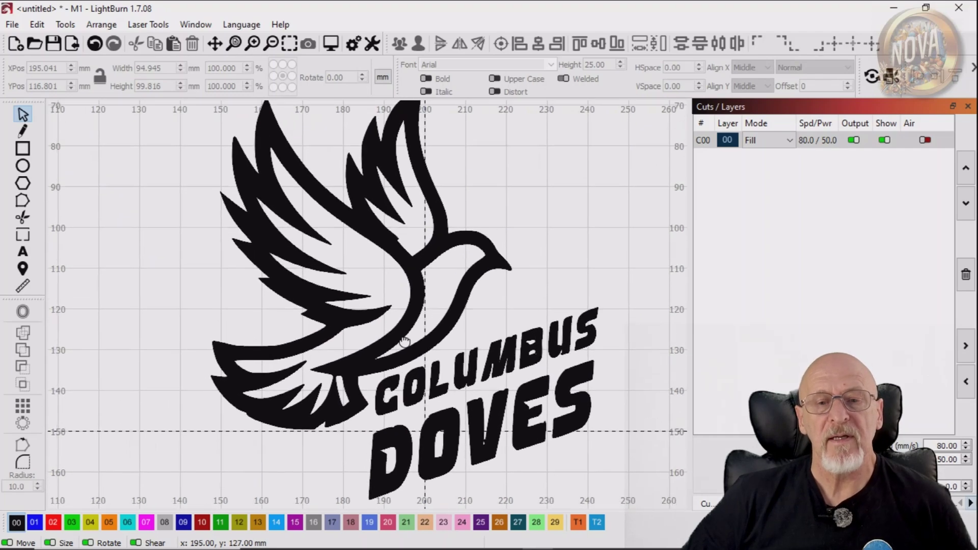
scroll(404, 340, "down", 3)
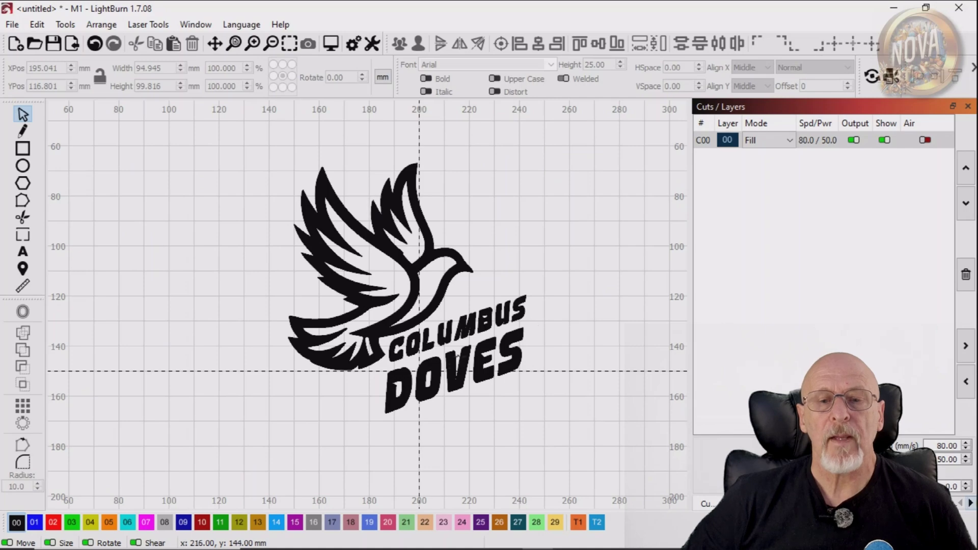
scroll(459, 357, "up", 5)
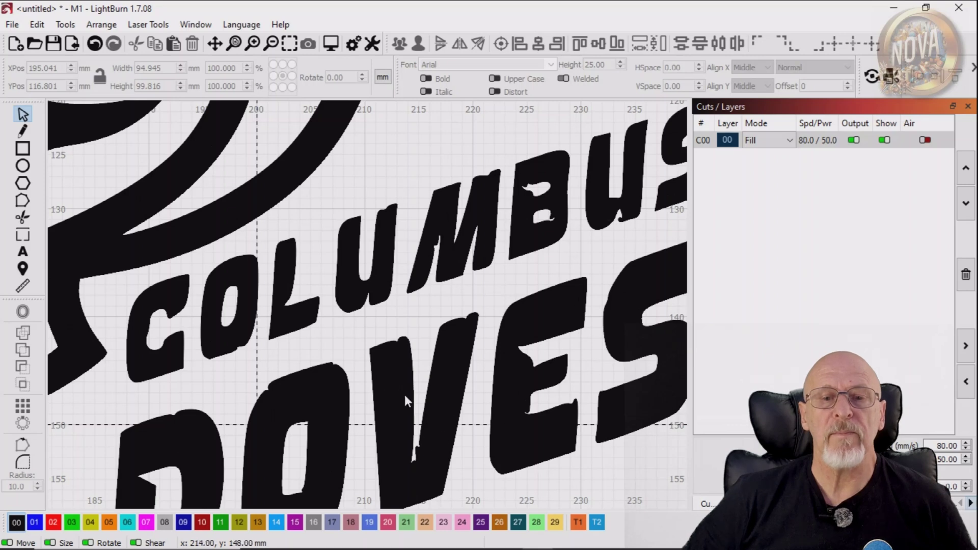
scroll(565, 296, "down", 4)
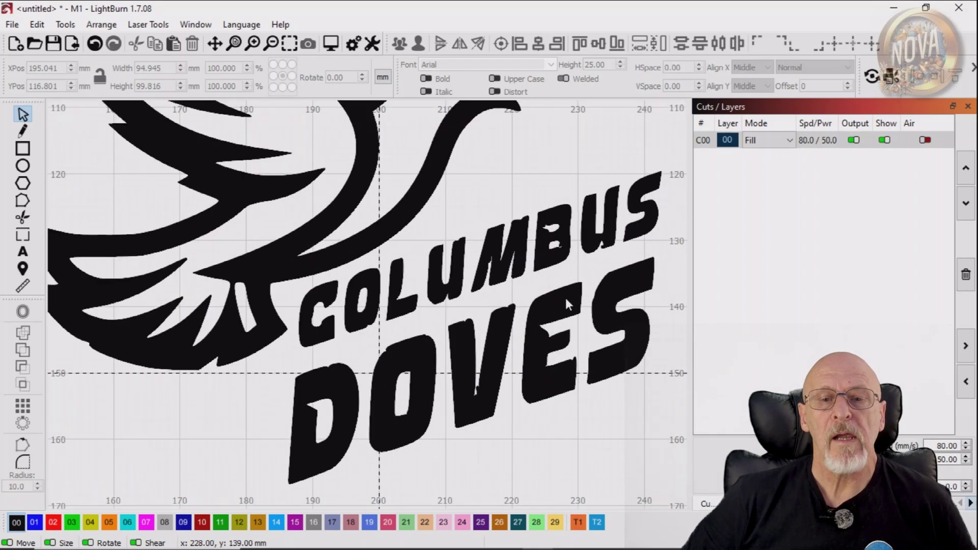
- Set the traced logo's layer mode to Line and ungroup the trace into separate shapes
left_click(787, 145)
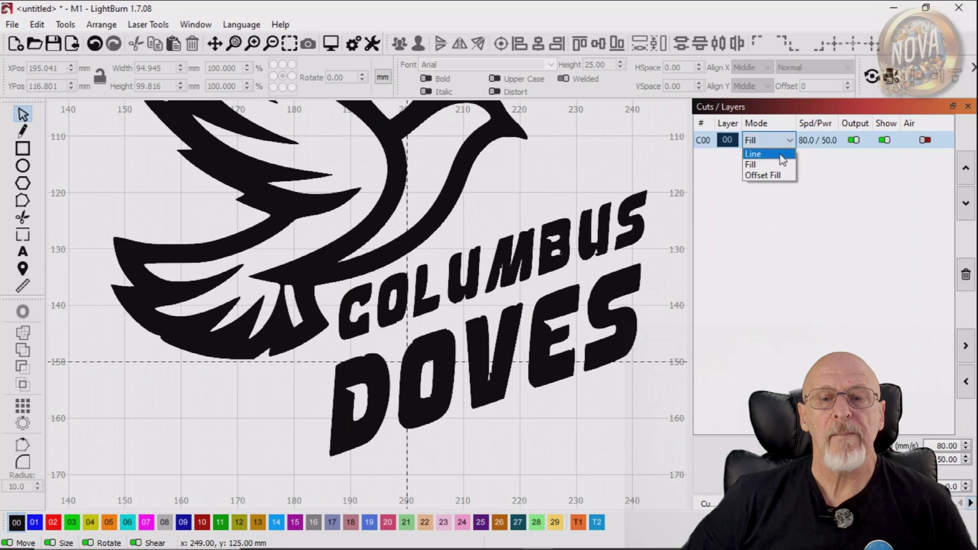
left_click(771, 162)
scroll(570, 271, "up", 2)
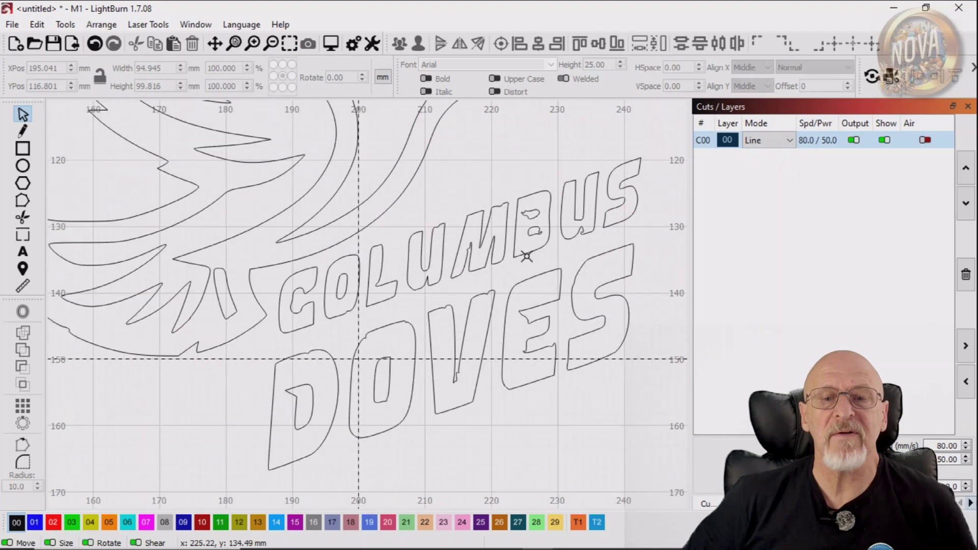
left_click(527, 256)
right_click(528, 255)
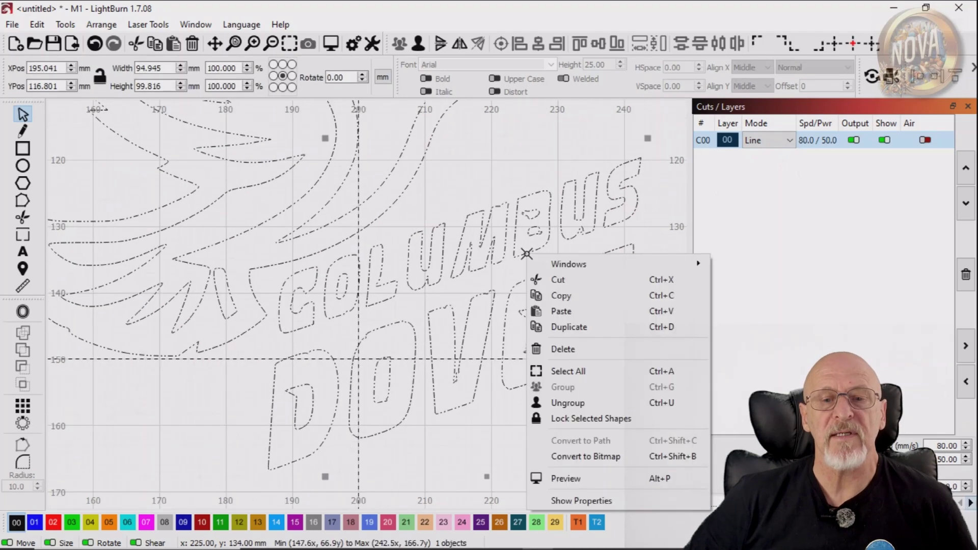
left_click(566, 403)
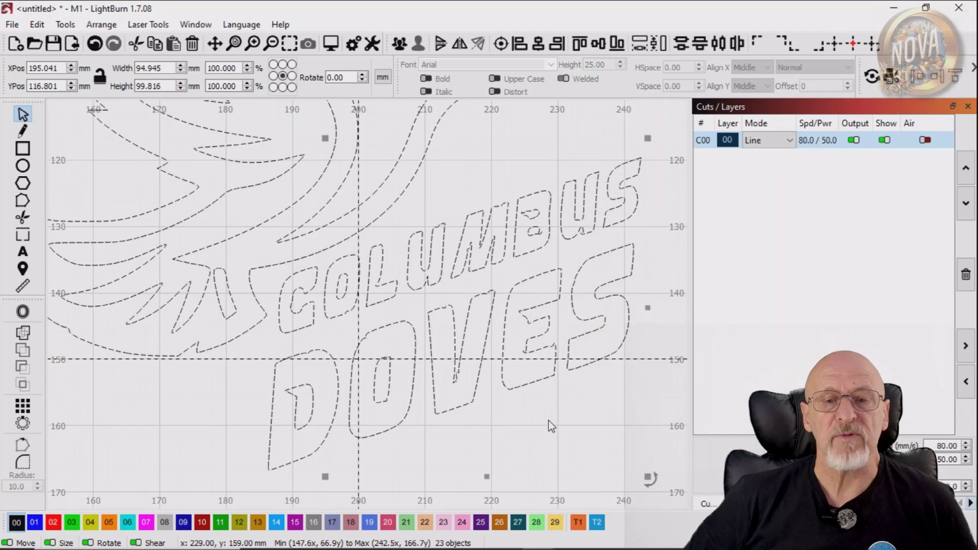
- Delete the stray nodes on the upper opening of the B in COLUMBUS and reposition its top node to round the shape
left_click(536, 209)
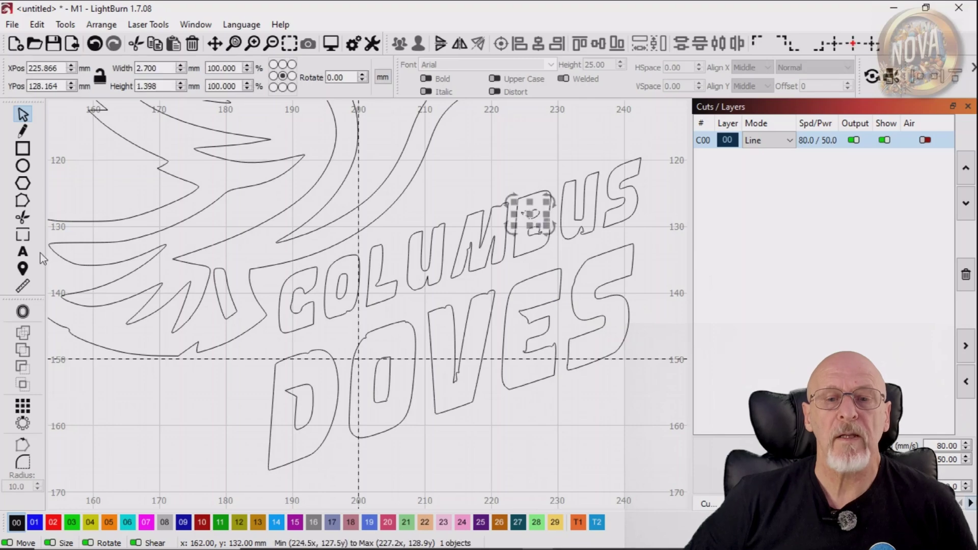
left_click(25, 206)
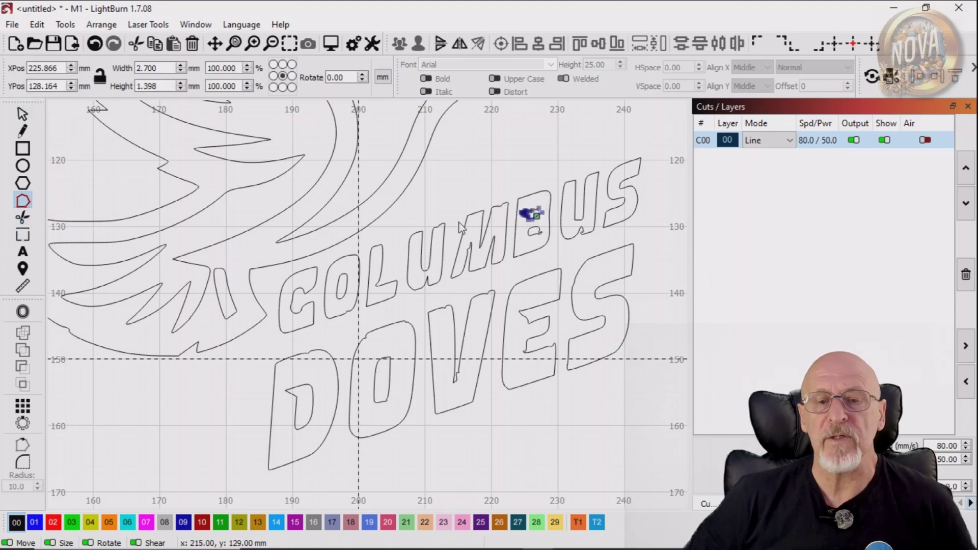
scroll(525, 214, "up", 8)
scroll(546, 217, "up", 3)
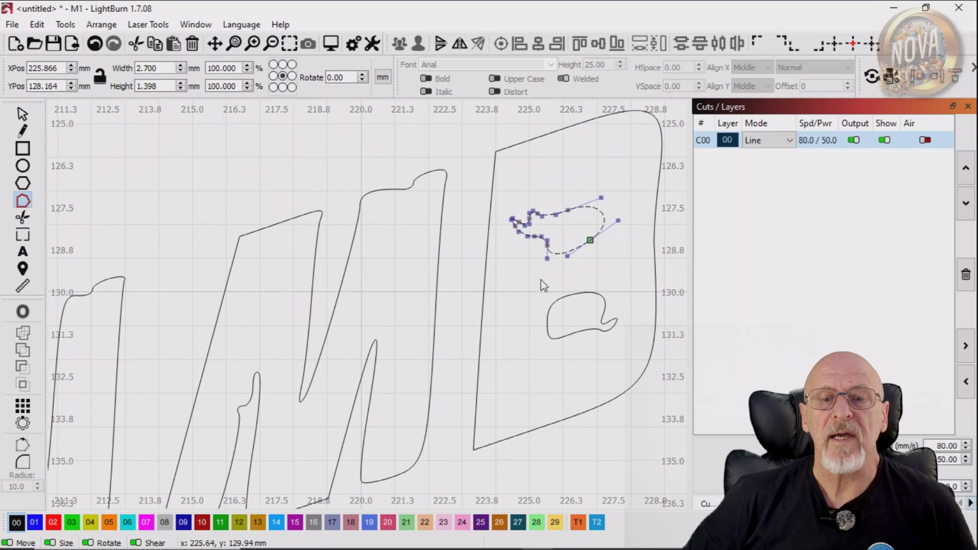
left_click_drag(504, 189, 545, 279)
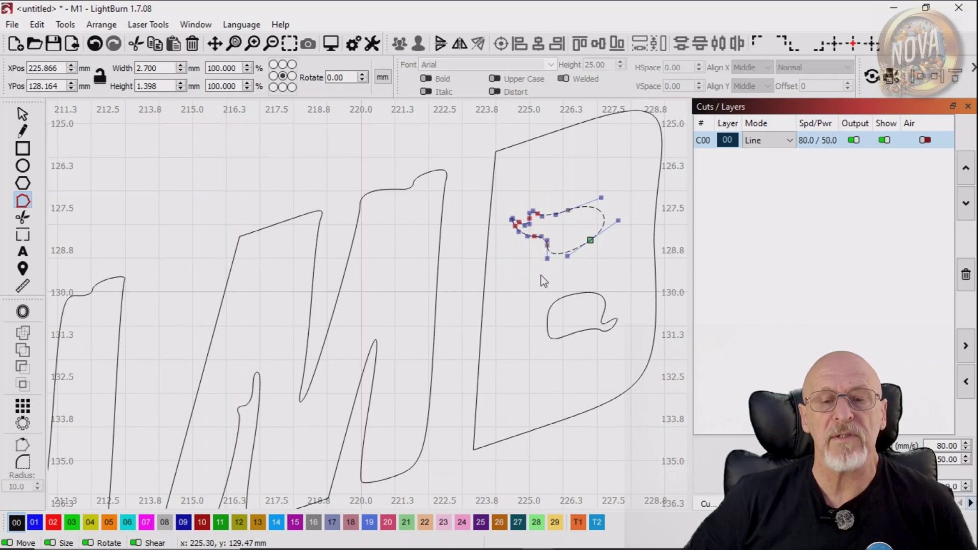
key("Delete")
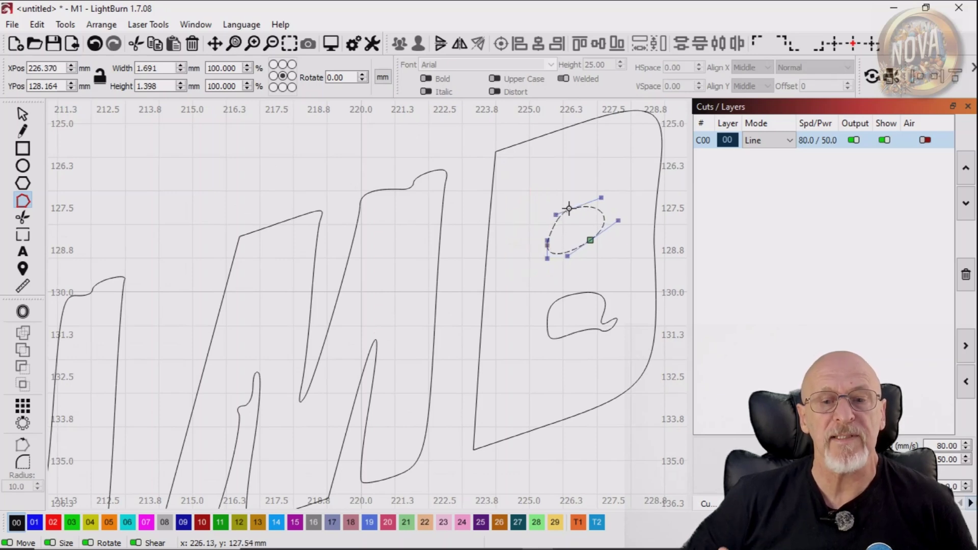
left_click_drag(570, 207, 562, 214)
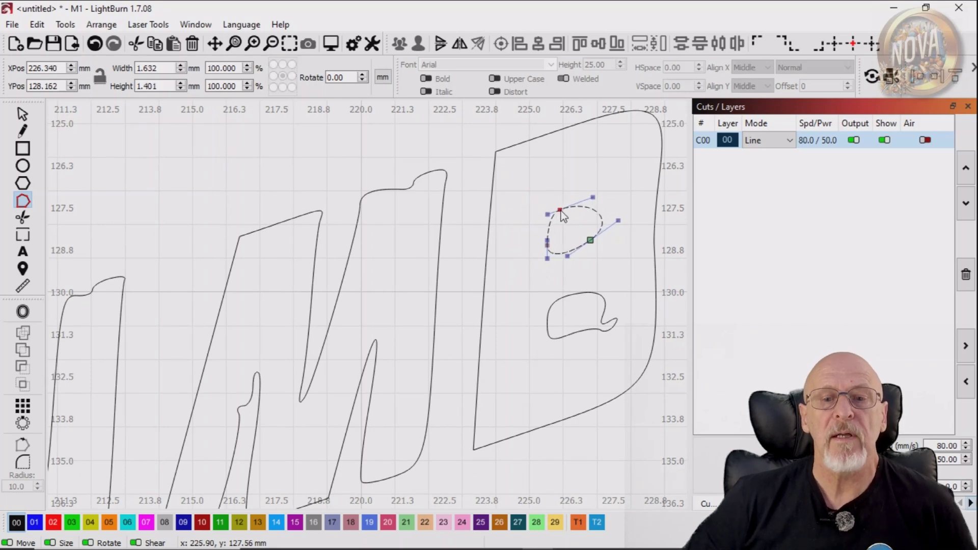
- Delete the spur nodes on the lower opening of the B and adjust its corner node and curve handles to smooth the outline
left_click(605, 317)
scroll(608, 350, "up", 4)
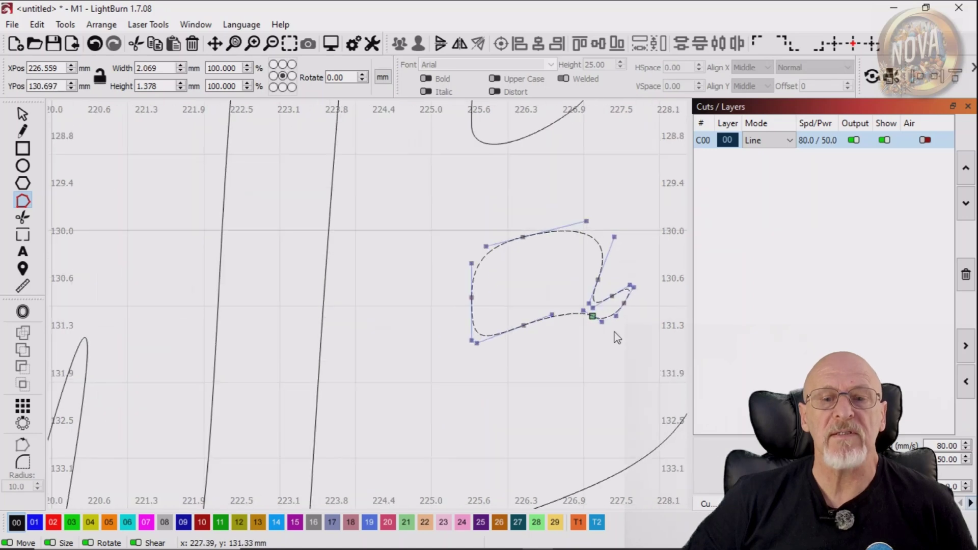
left_click_drag(641, 313, 656, 323)
key("Delete")
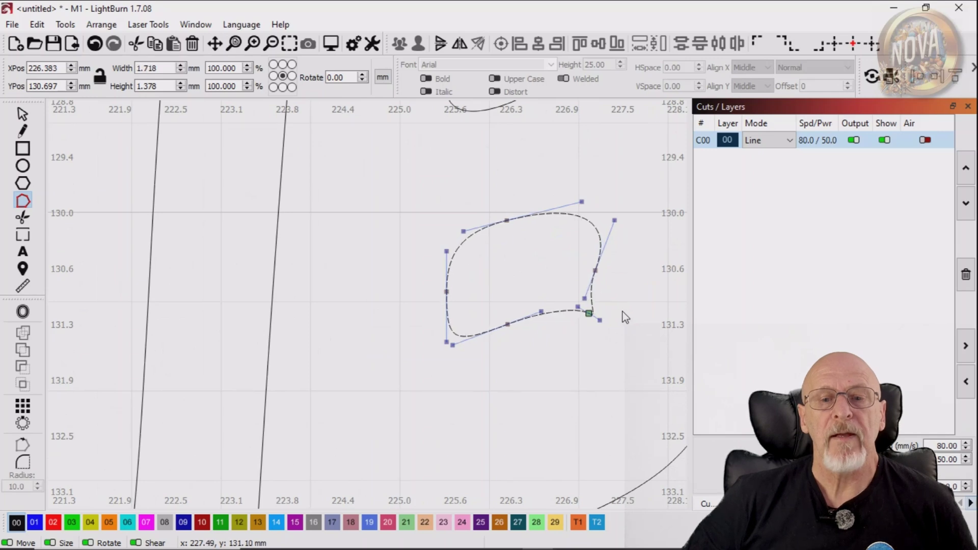
mouse_move(592, 316)
left_mouse_down()
mouse_move(583, 307)
mouse_move(576, 314)
left_mouse_up()
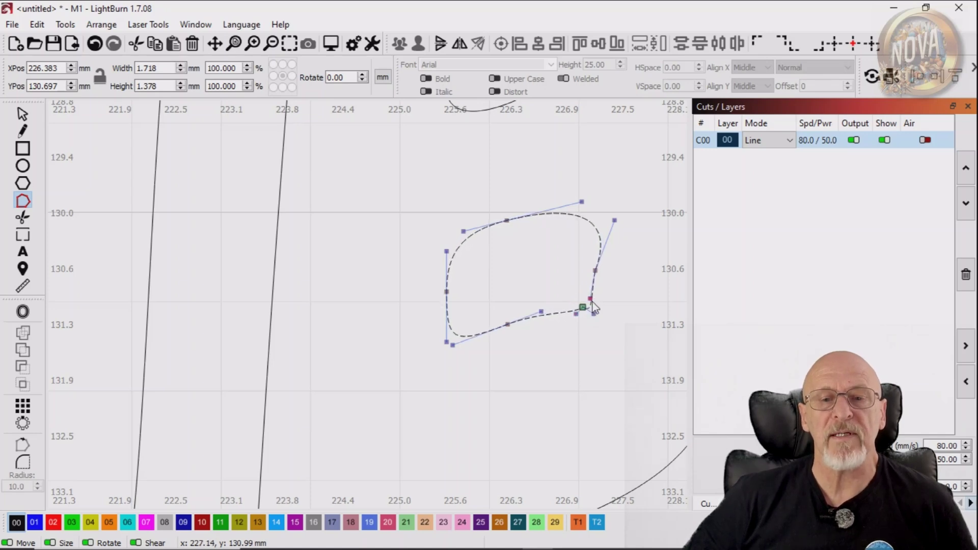
left_click_drag(615, 221, 607, 220)
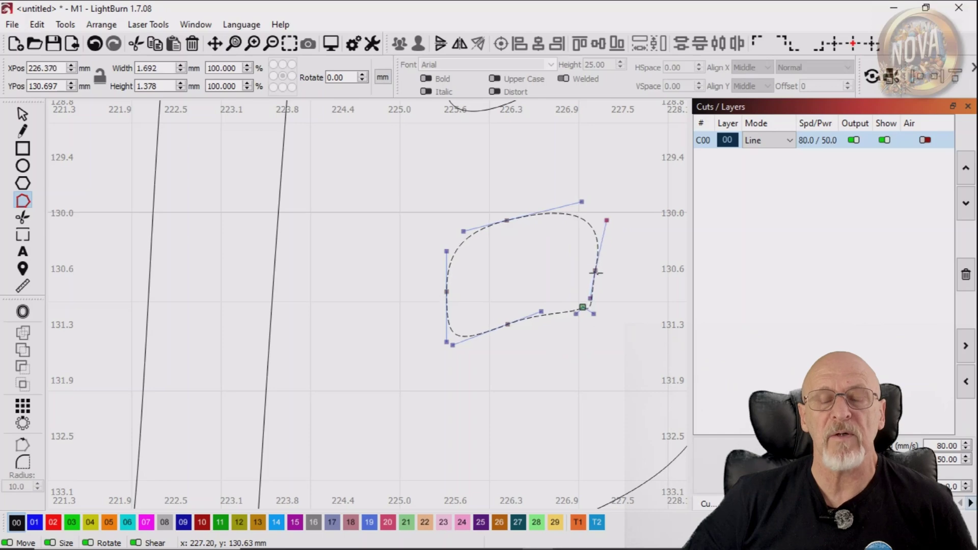
- Delete the two nodes forming the bump on the inner stroke of the M in COLUMBUS
scroll(596, 272, "down", 5)
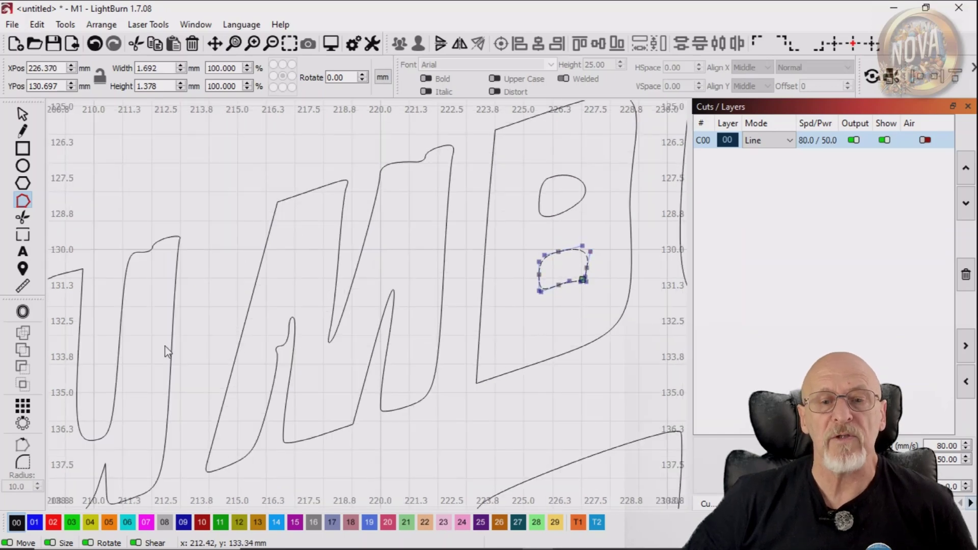
scroll(166, 352, "down", 3)
scroll(255, 326, "up", 2)
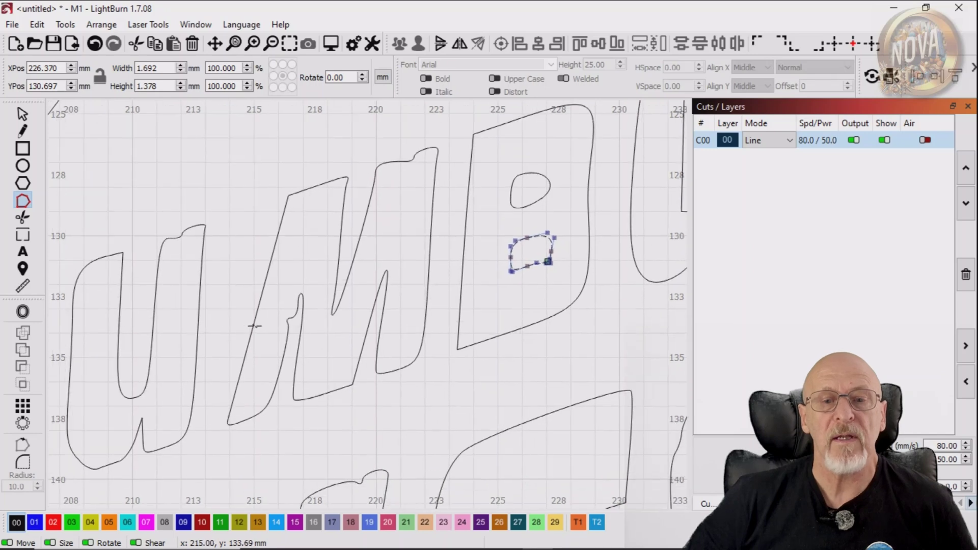
left_click(290, 335)
scroll(293, 321, "up", 5)
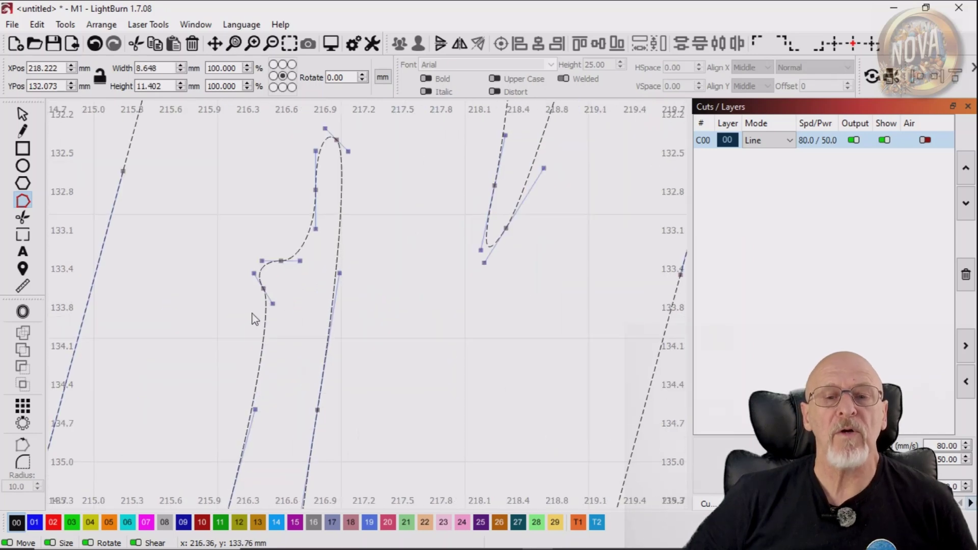
left_click_drag(236, 237, 291, 299)
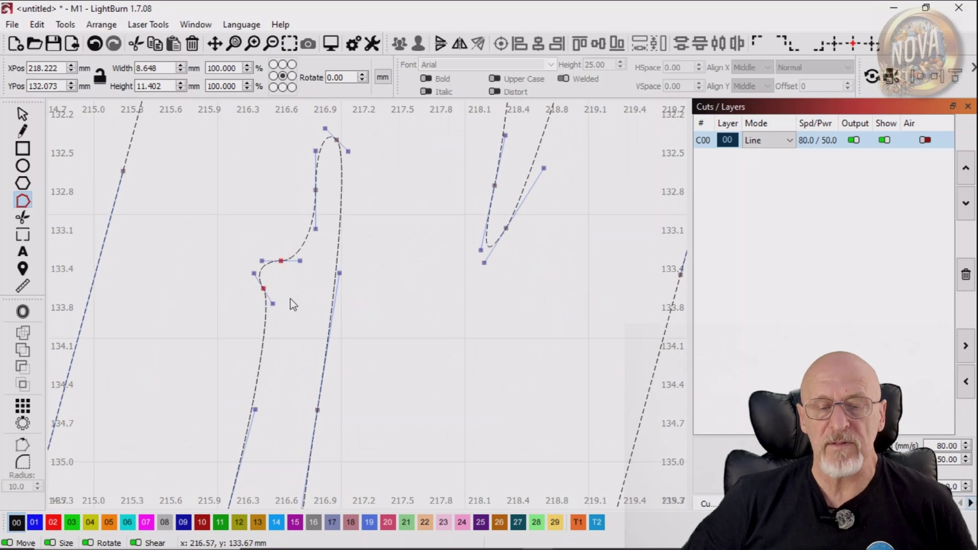
key("Delete")
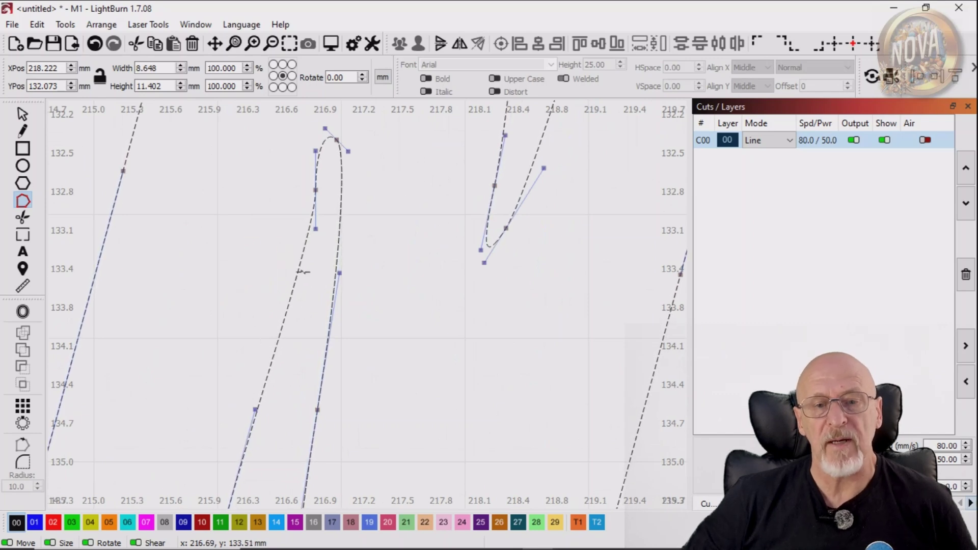
- Reposition the node atop the right stroke of the first U in COLUMBUS and delete the node forming the step beside it
scroll(303, 273, "down", 4)
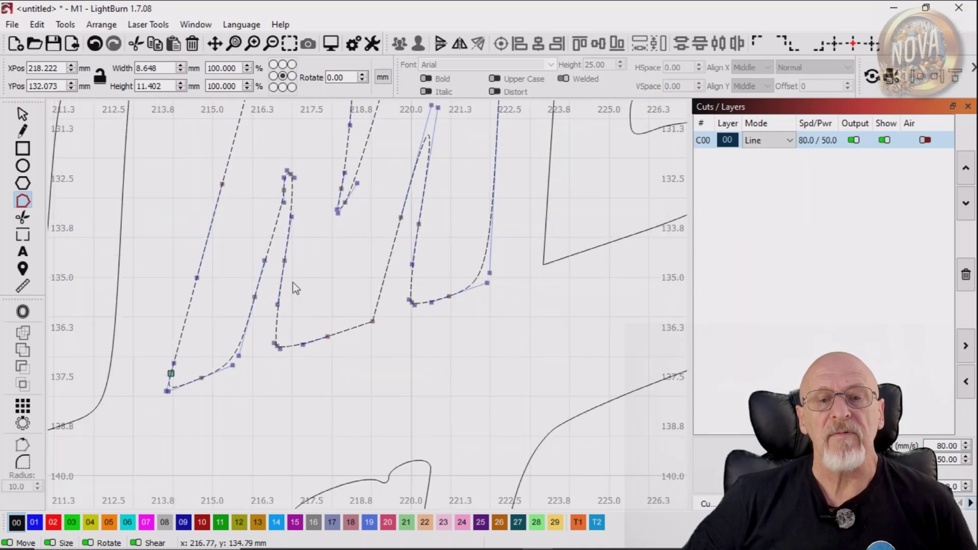
scroll(356, 347, "down", 4)
scroll(311, 353, "up", 2)
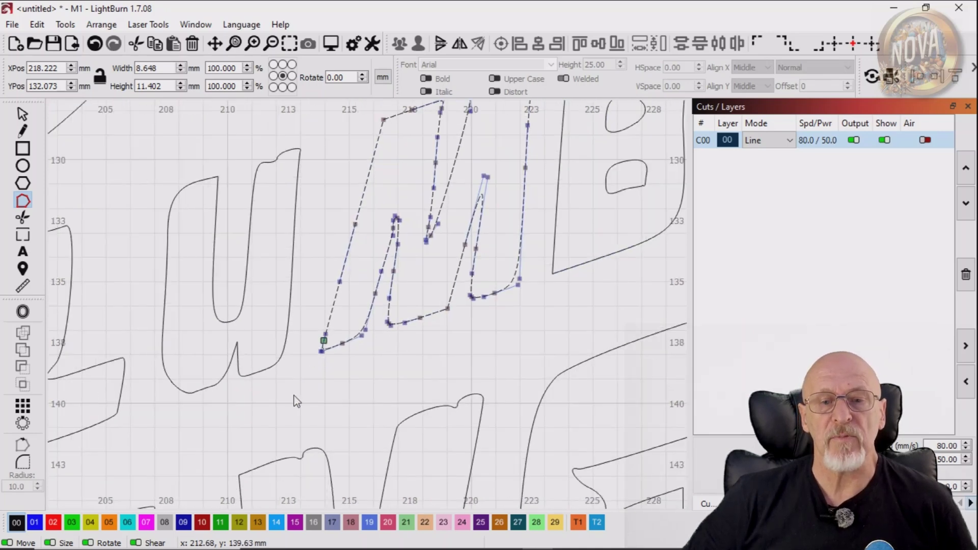
scroll(400, 415, "up", 2)
scroll(382, 181, "up", 3)
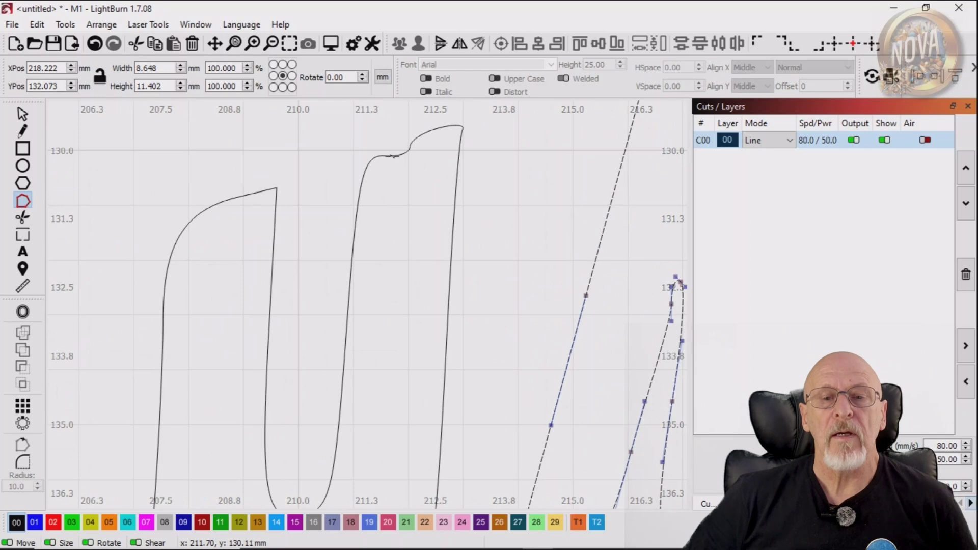
left_click(393, 155)
scroll(400, 182, "up", 3)
scroll(401, 187, "down", 1)
left_click_drag(402, 186, 345, 315)
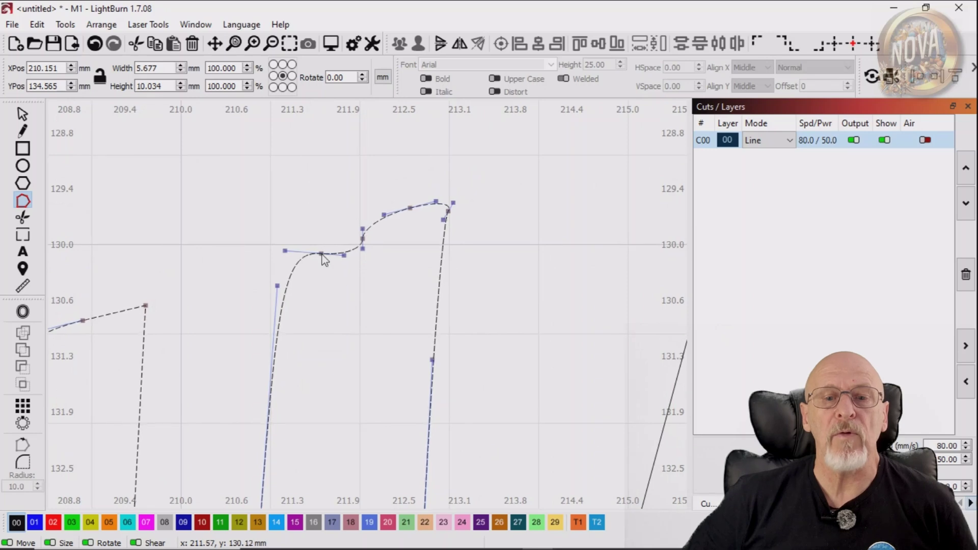
left_click_drag(322, 255, 316, 252)
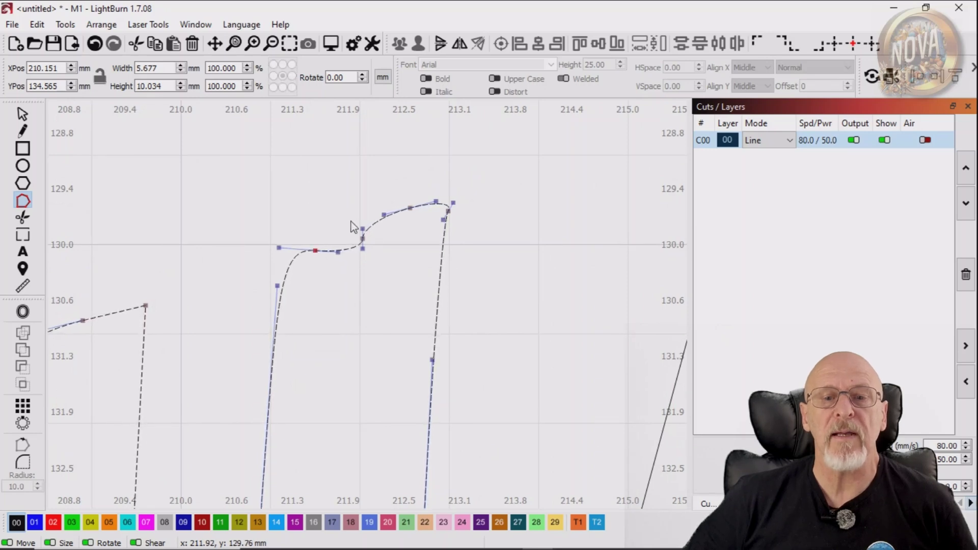
left_click(371, 246)
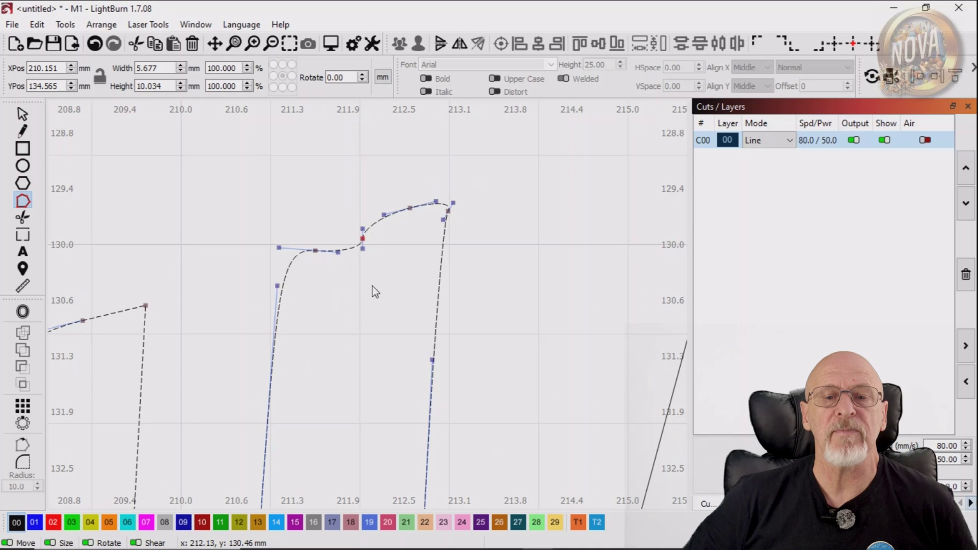
key("Delete")
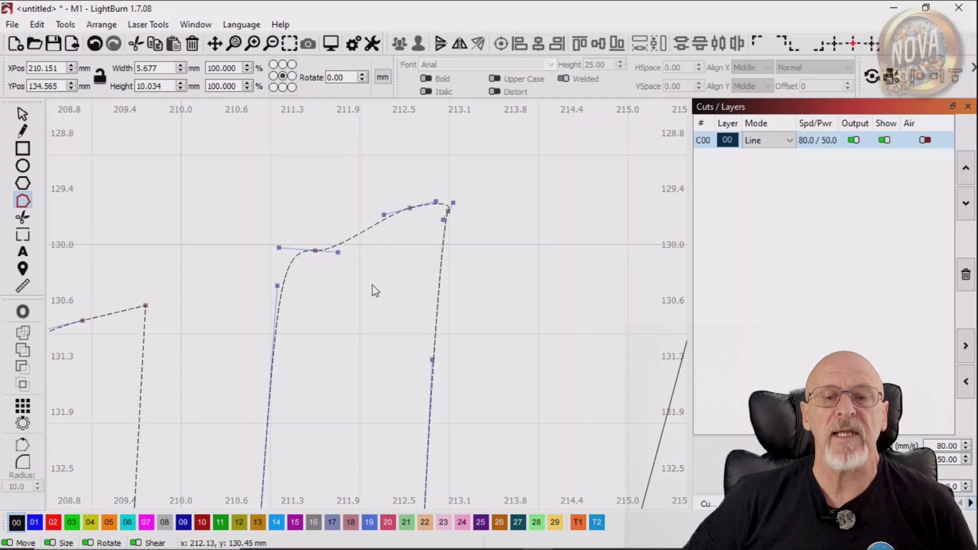
- Adjust both curve handles of the node atop the first U's right stroke to smooth its upper edge
double_click(338, 242)
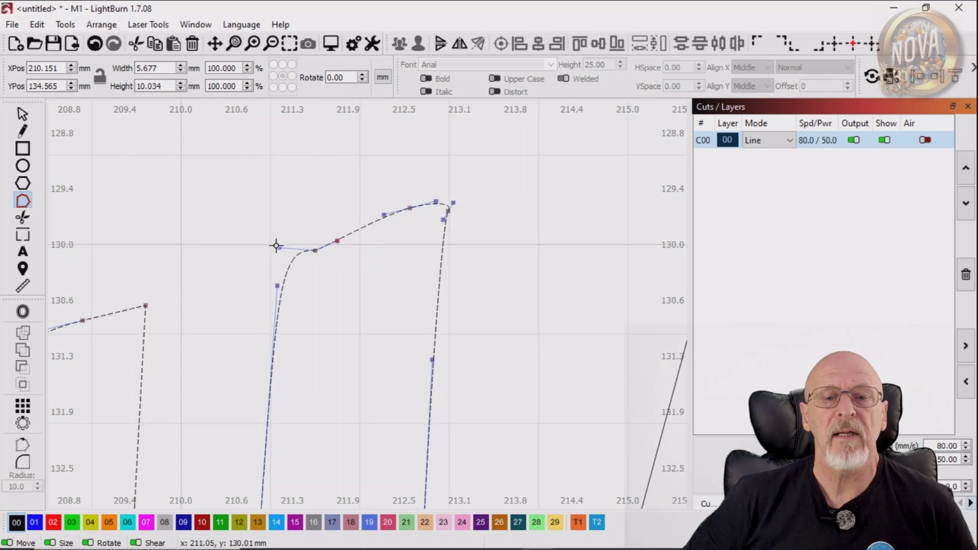
left_click_drag(279, 248, 280, 253)
scroll(340, 299, "down", 5)
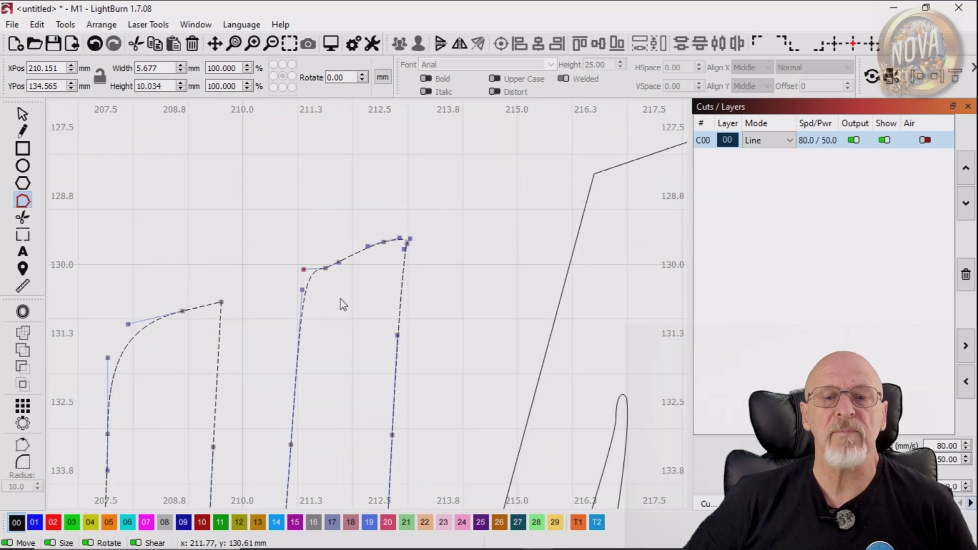
- Delete the stray nodes forming the notch on the lower outer edge of the O in COLUMBUS
scroll(323, 432, "down", 4)
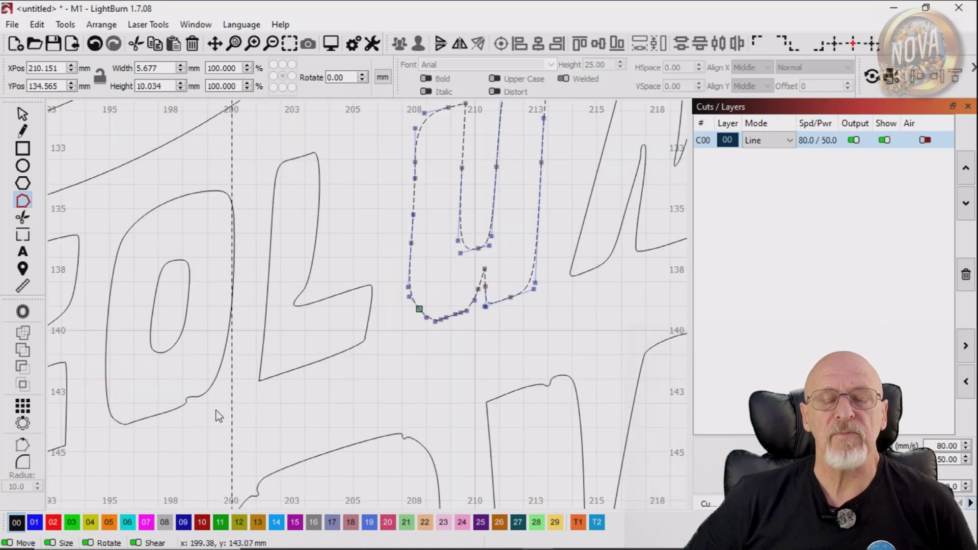
left_click(192, 399)
scroll(192, 399, "up", 1)
scroll(189, 395, "up", 5)
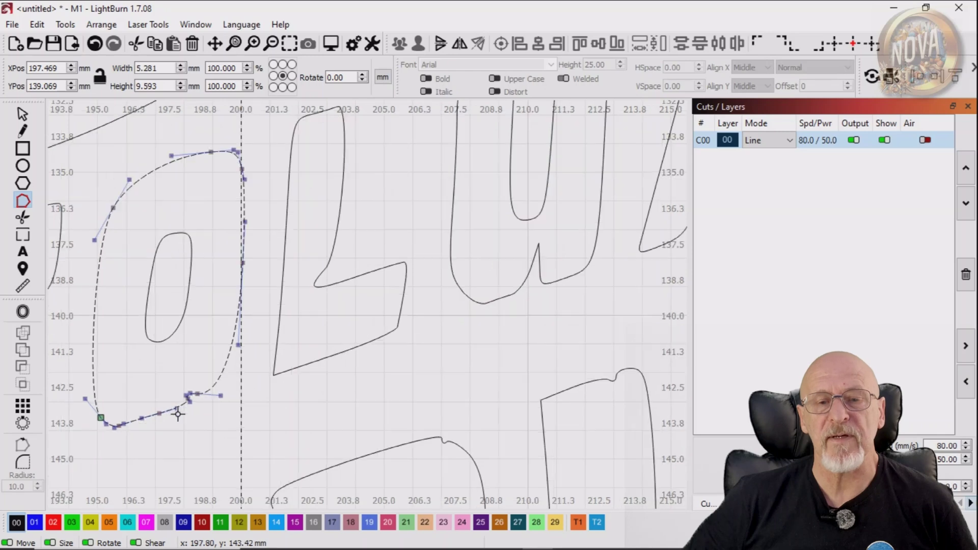
left_click_drag(173, 349, 207, 381)
key("Delete")
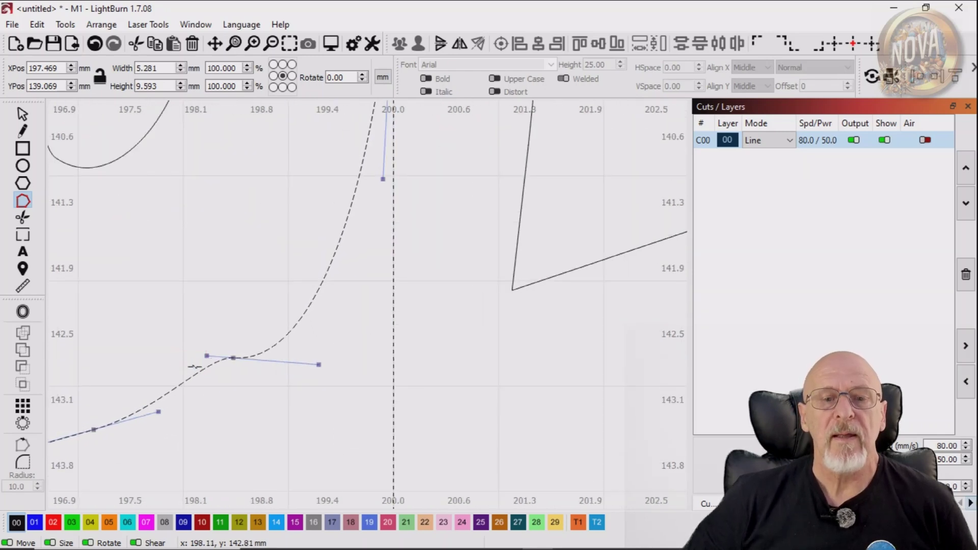
- Reposition the remaining node on the O's lower outer edge and align its curve handles to form a continuous curve
left_click_drag(207, 355, 236, 370)
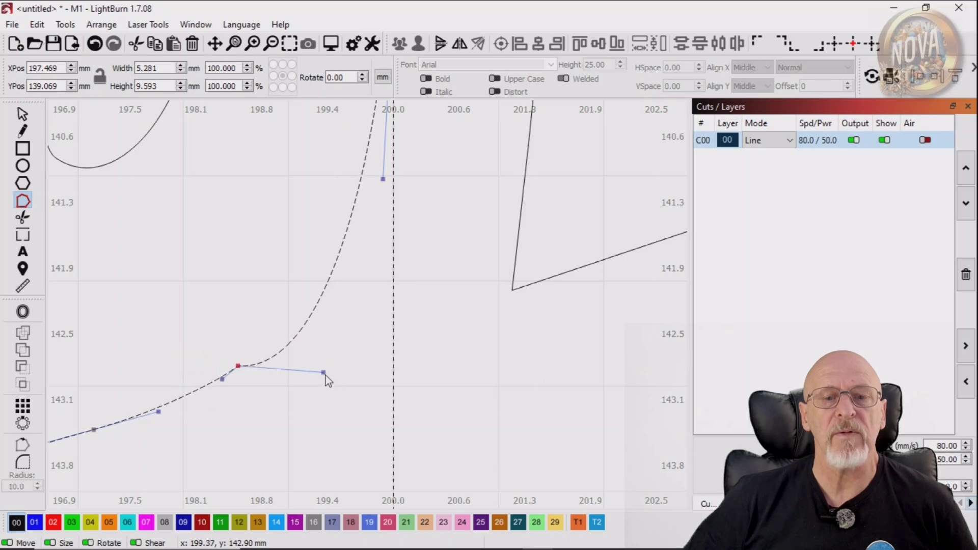
left_click_drag(324, 372, 305, 339)
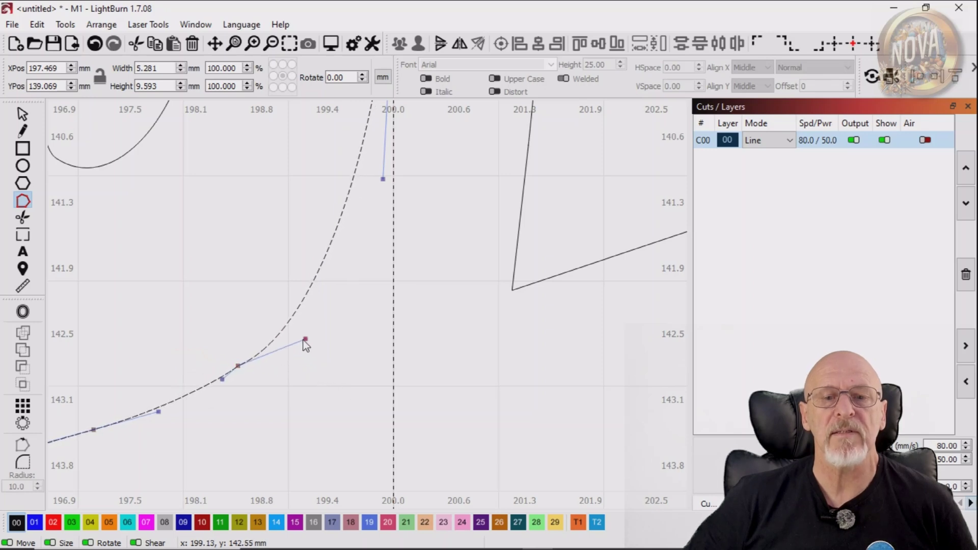
scroll(305, 340, "down", 6)
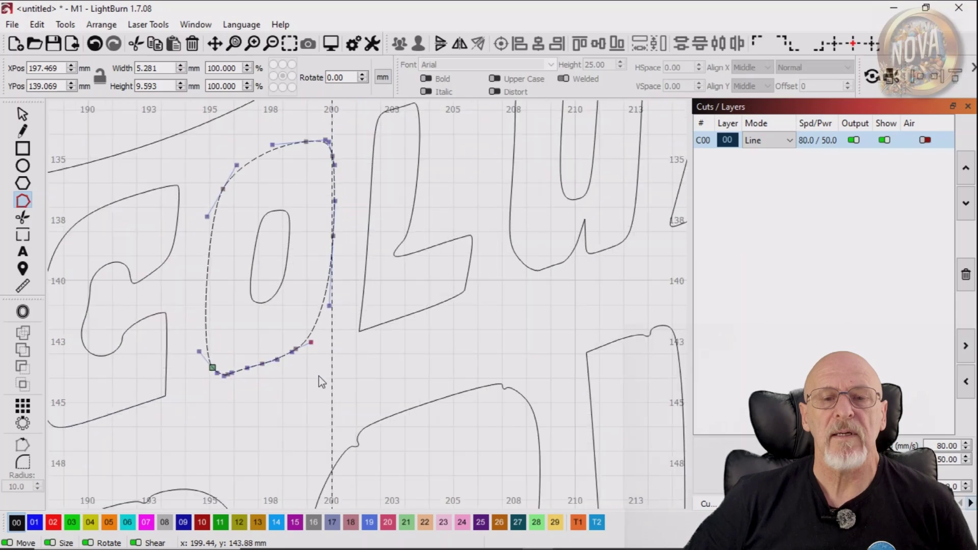
- Adjust the curve handle at the inner corner of the L in COLUMBUS to tighten the corner
scroll(319, 377, "down", 2)
scroll(291, 333, "up", 2)
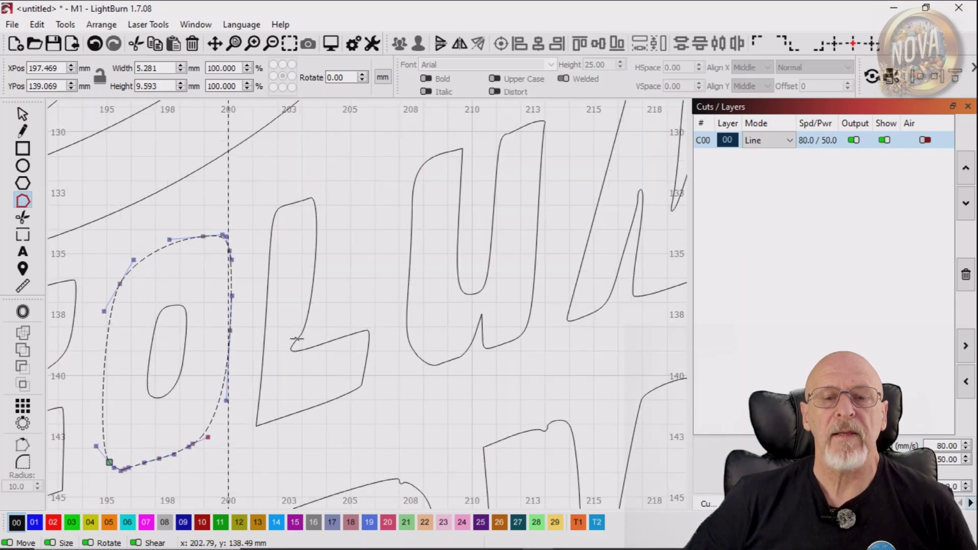
left_click(297, 338)
scroll(290, 357, "up", 4)
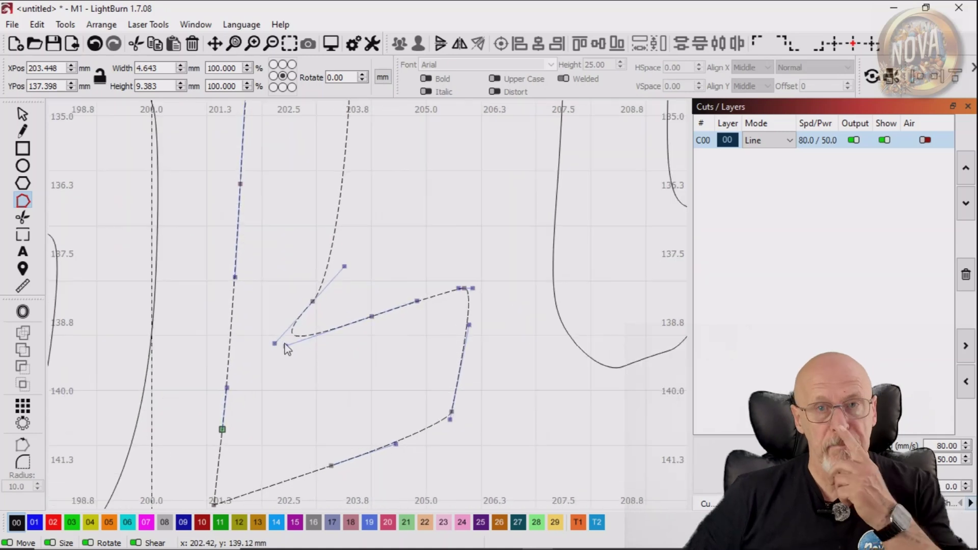
left_click_drag(275, 344, 313, 323)
scroll(335, 380, "down", 4)
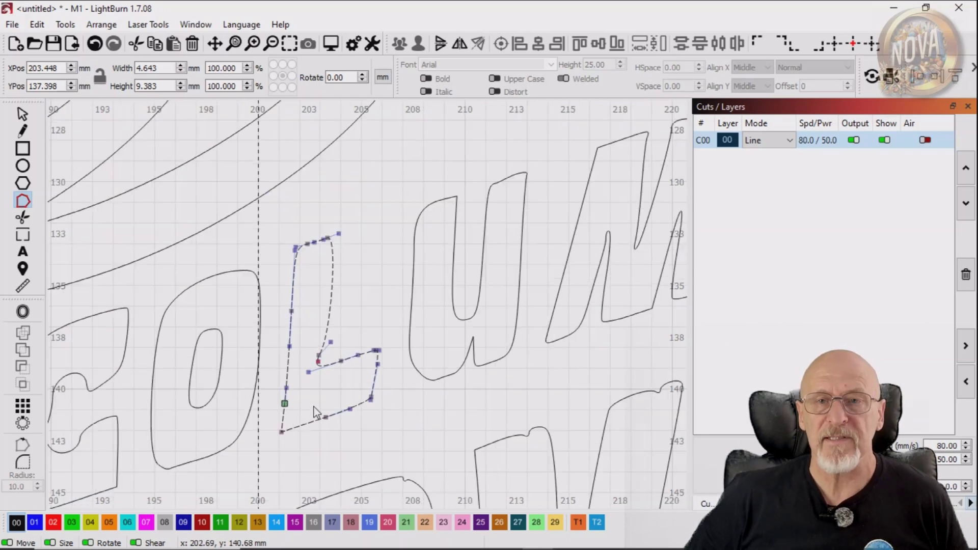
- Delete the node forming the jog near the bottom of the inner notch of the V in DOVES
scroll(307, 424, "down", 3)
left_click_drag(268, 449, 283, 241)
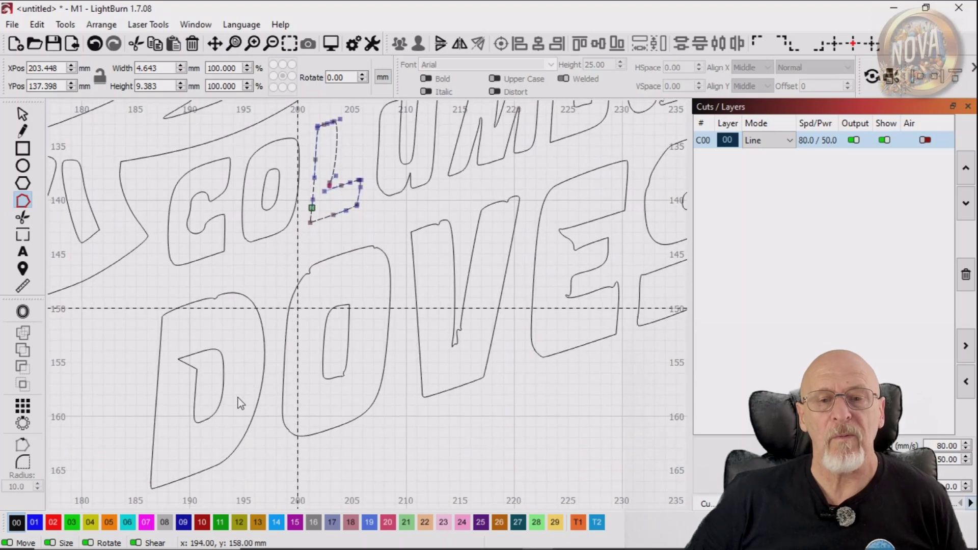
left_click_drag(417, 427, 341, 436)
scroll(443, 357, "up", 5)
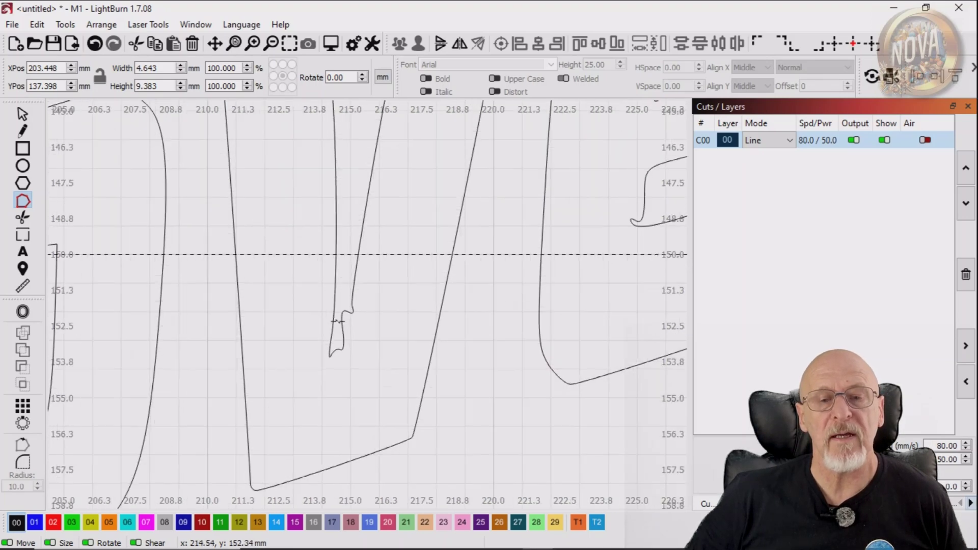
left_click(342, 326)
scroll(357, 336, "up", 4)
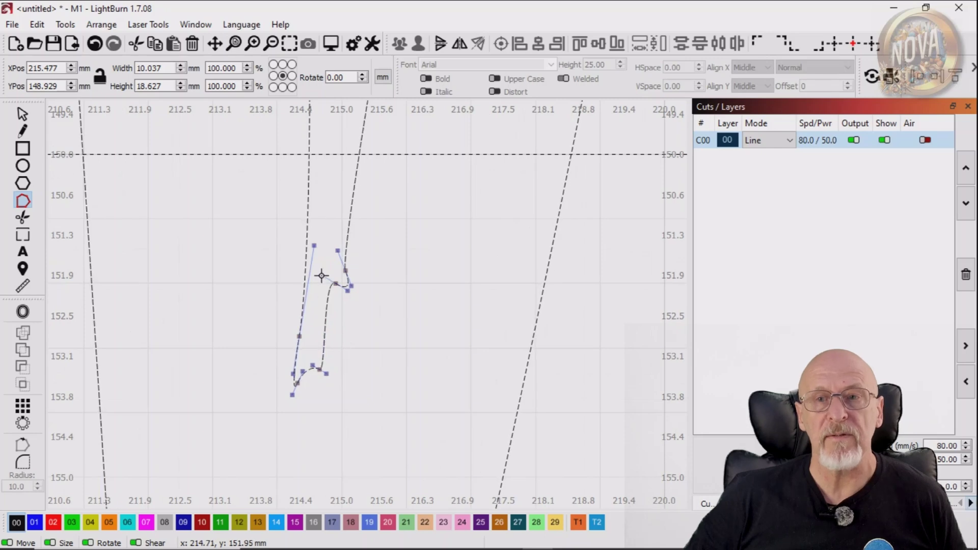
key("Delete")
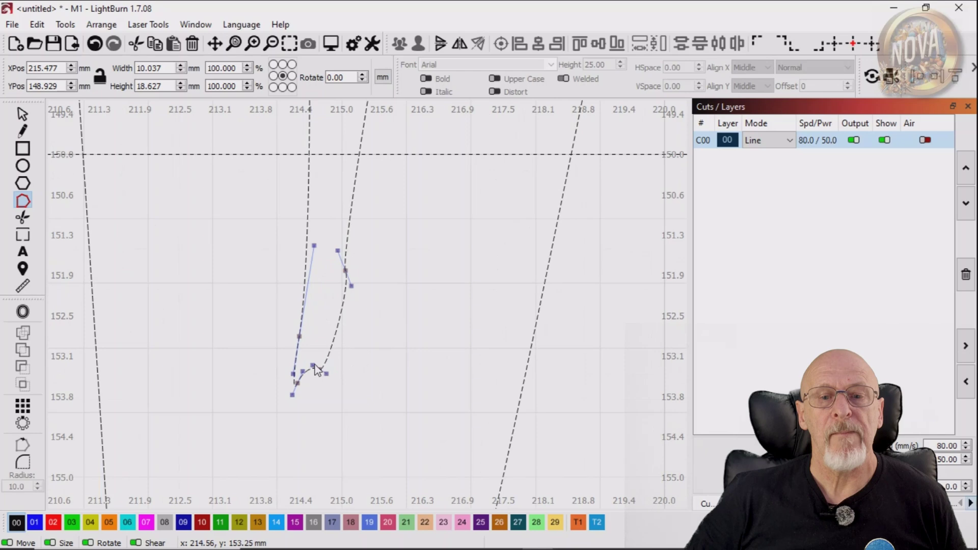
- Straighten both curve handles of the node on the right side of the V's inner notch
left_click_drag(352, 286, 345, 287)
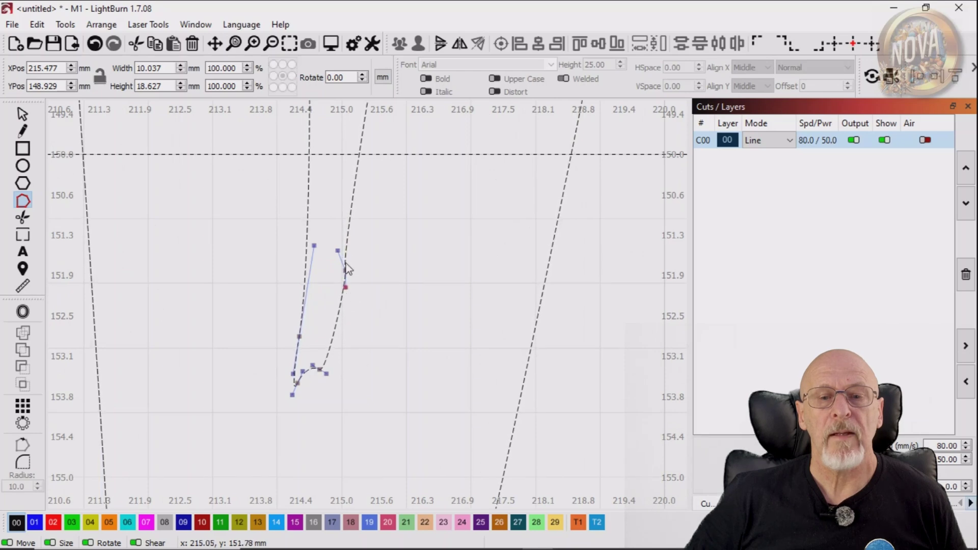
left_click_drag(337, 252, 346, 248)
scroll(397, 283, "down", 4)
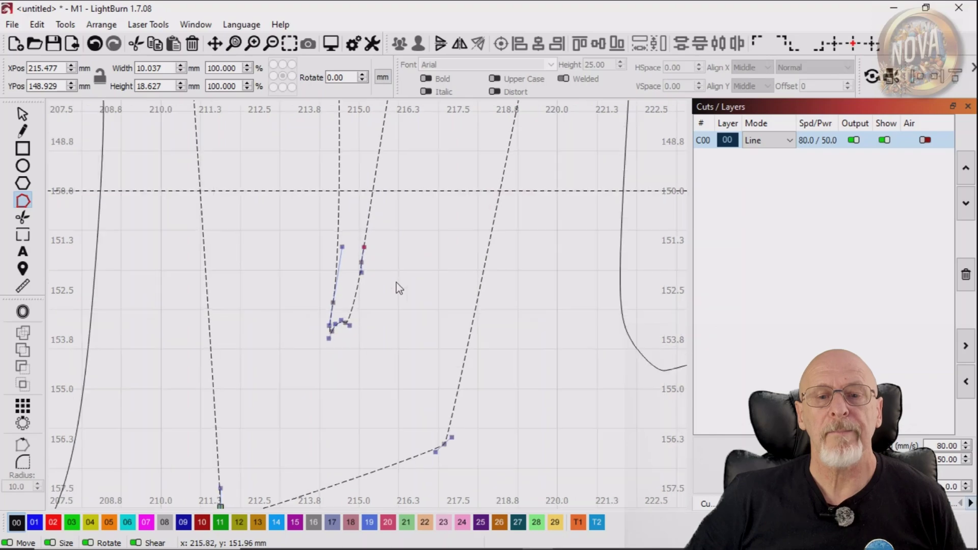
- Delete the two nodes forming the bump on top of the V's right arm
scroll(409, 331, "down", 3)
scroll(387, 305, "down", 2)
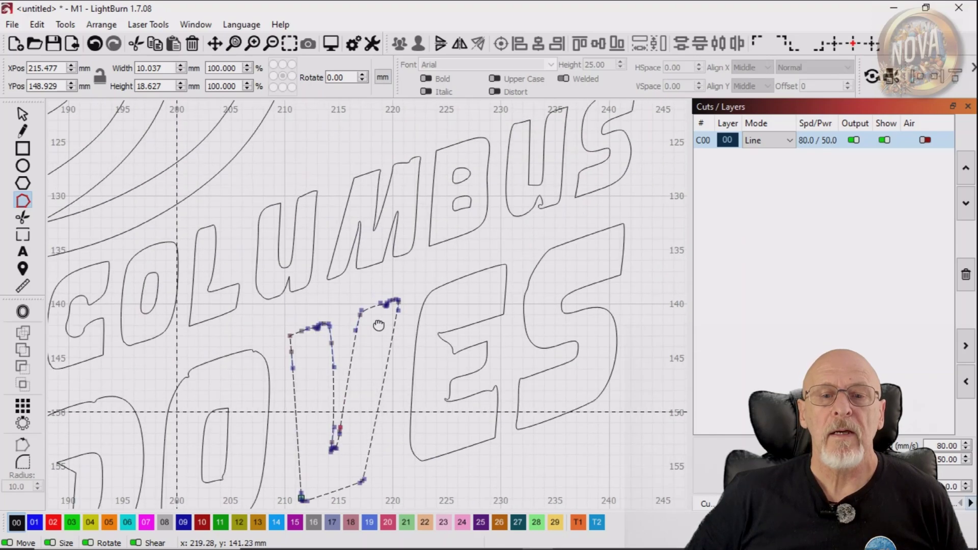
scroll(379, 297, "up", 6)
scroll(379, 296, "up", 5)
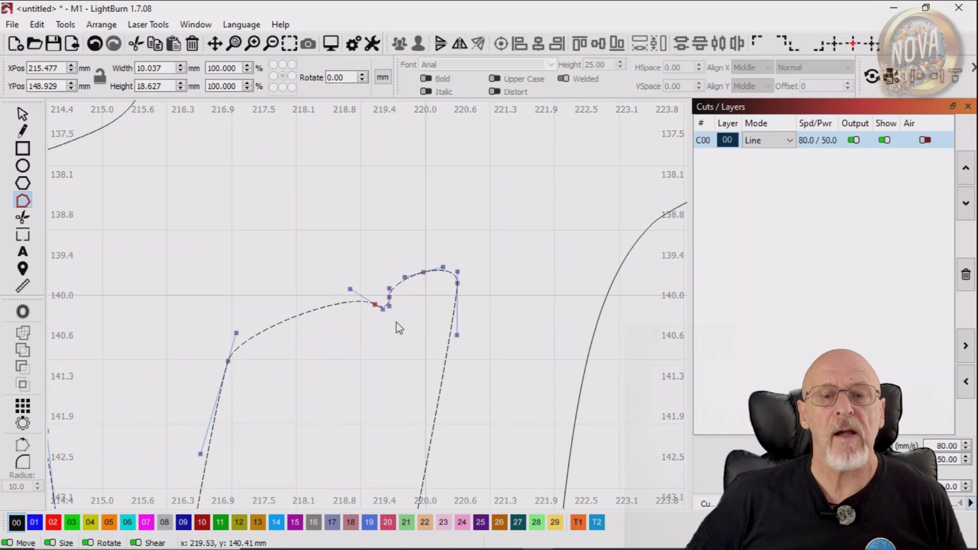
key("Delete")
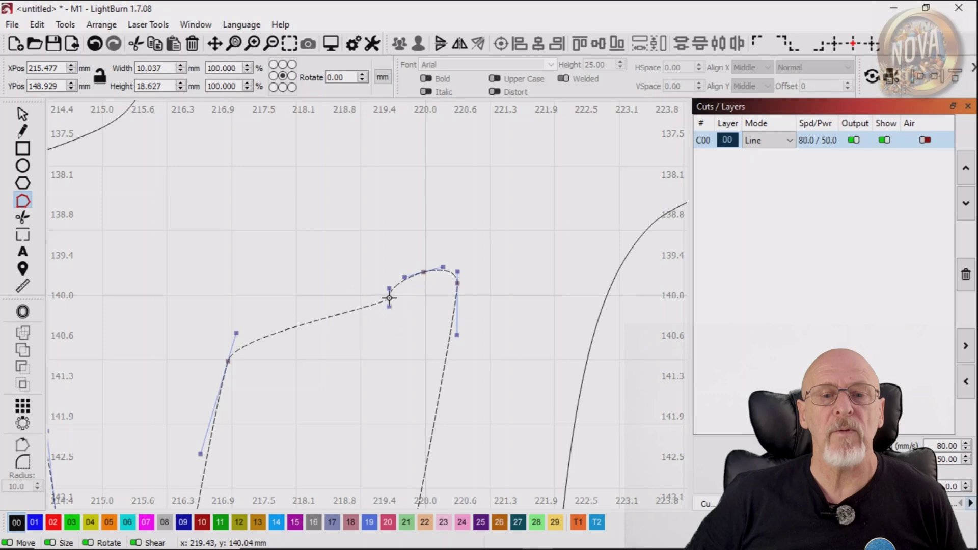
key("Delete")
- Delete the cluster of stray nodes forming the bump on top of the V's left arm
scroll(349, 400, "down", 5)
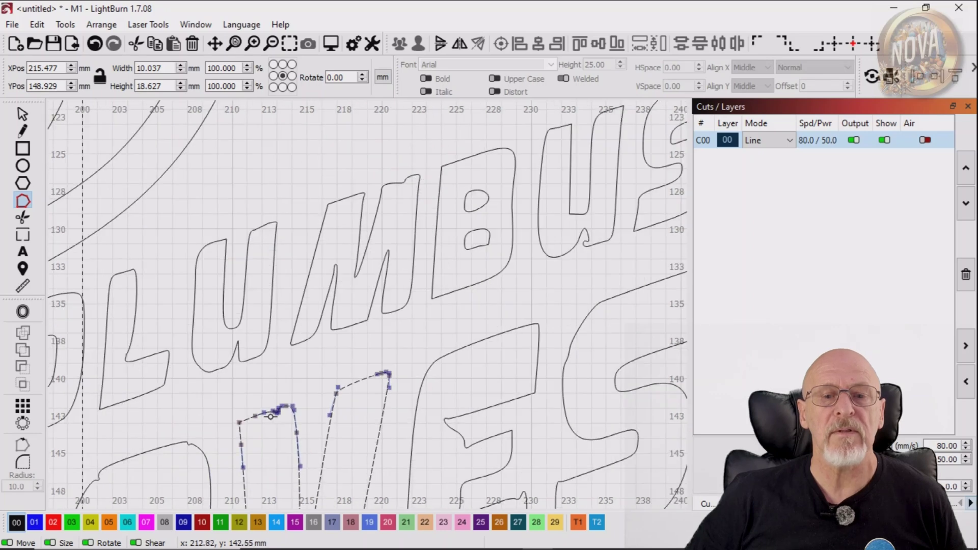
scroll(279, 409, "up", 6)
left_click_drag(282, 386, 326, 403)
key("Delete")
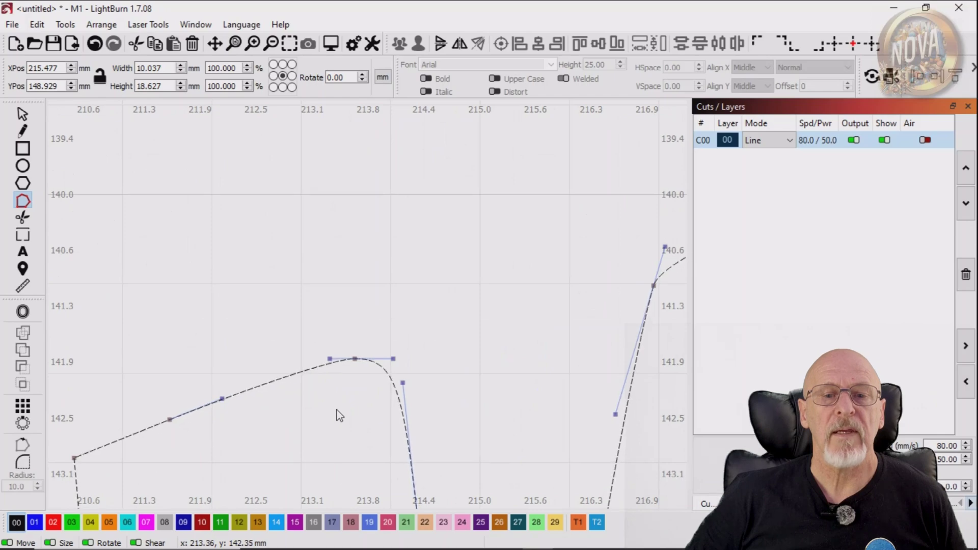
- Open the E in DOVES for node editing around its lower inner spur
scroll(338, 411, "down", 5)
scroll(391, 450, "up", 4)
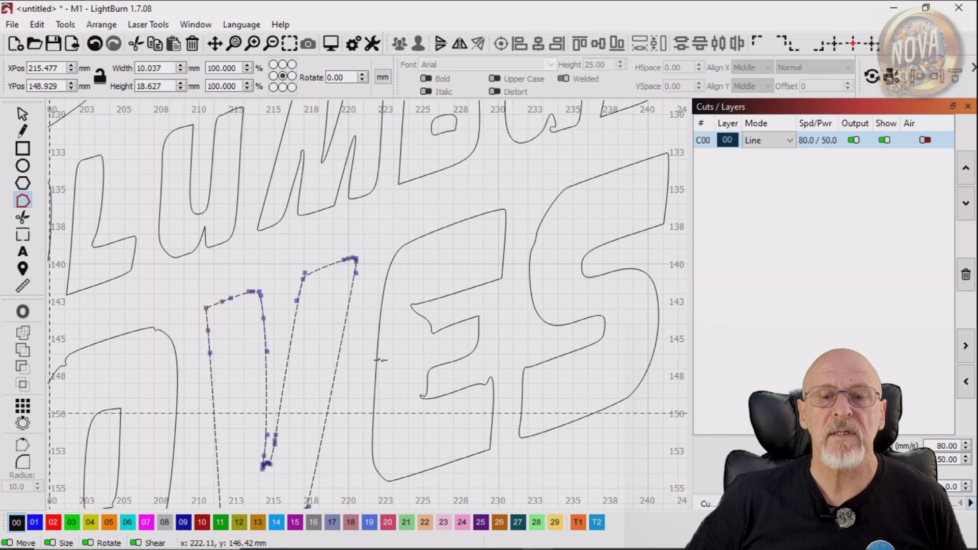
scroll(430, 348, "up", 2)
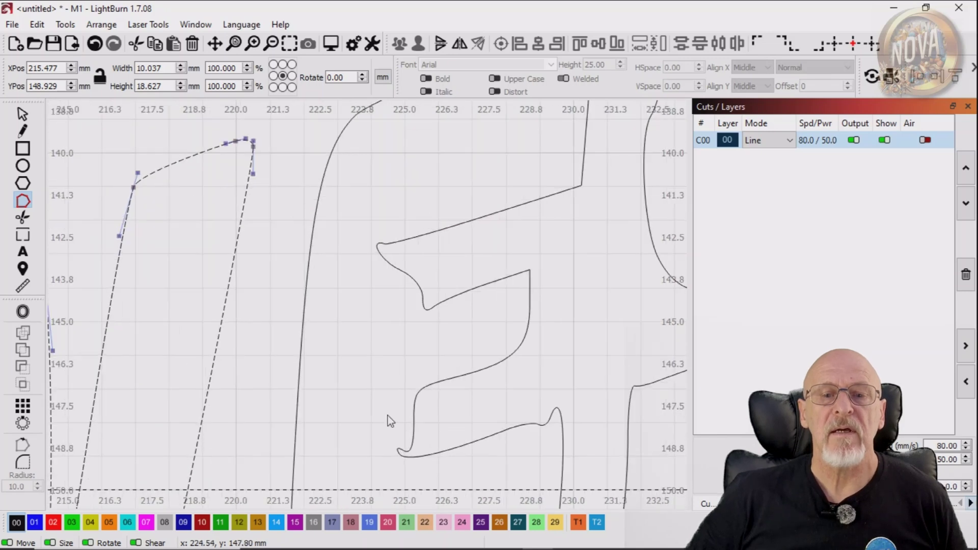
left_click(399, 448)
scroll(400, 448, "down", 3)
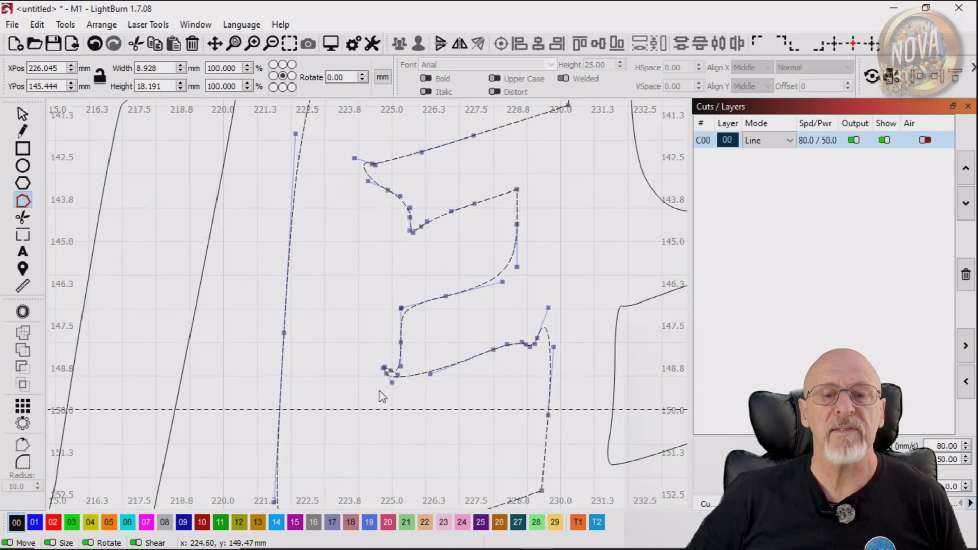